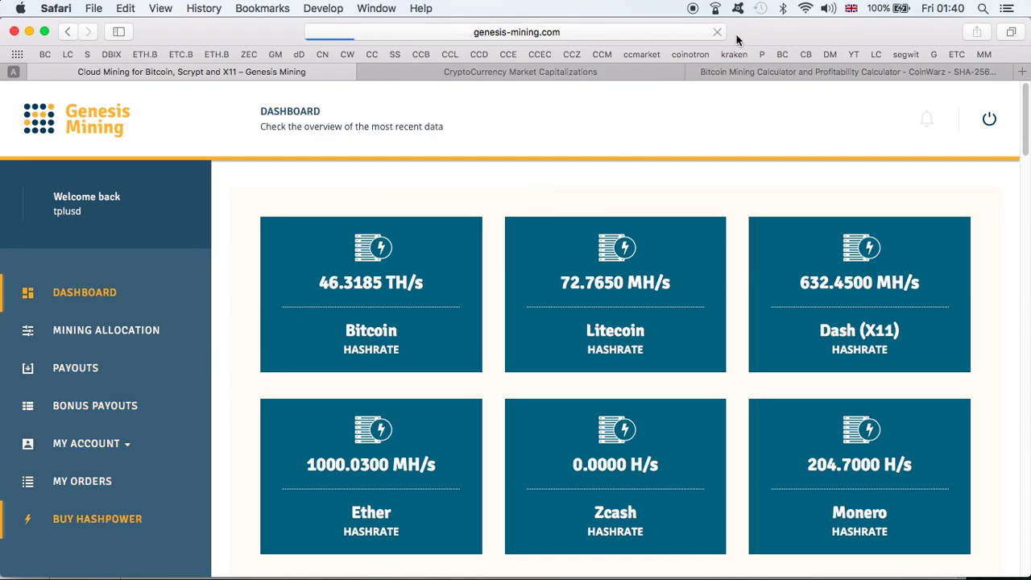
# - Set Bitcoin hashpower to 0.2 TH/s, choose Bitcoin as the payment currency, and continue
pyautogui.hotkey('ctrl', 'Up')
pyautogui.click(455, 429)
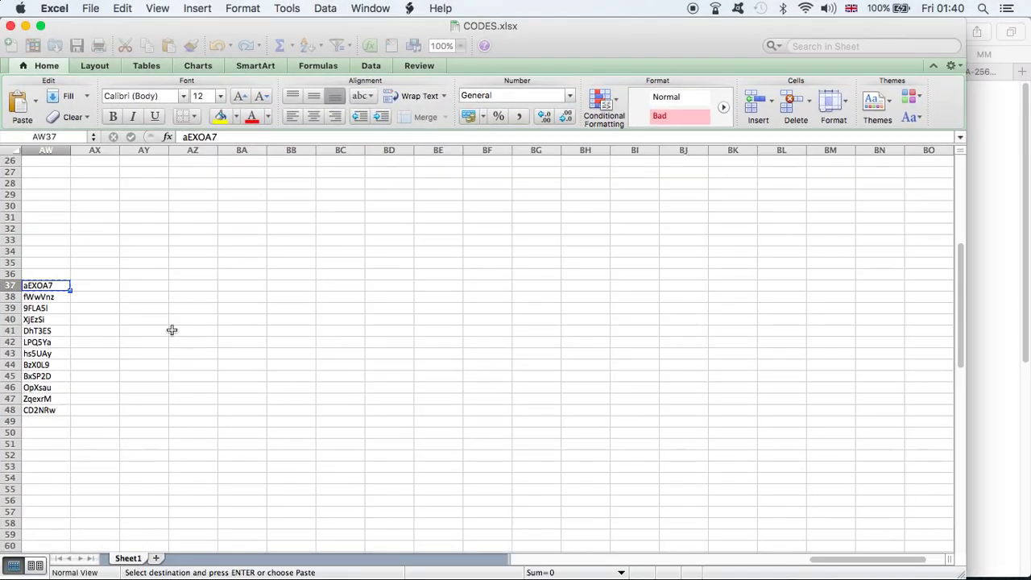
pyautogui.click(978, 286)
pyautogui.click(278, 316)
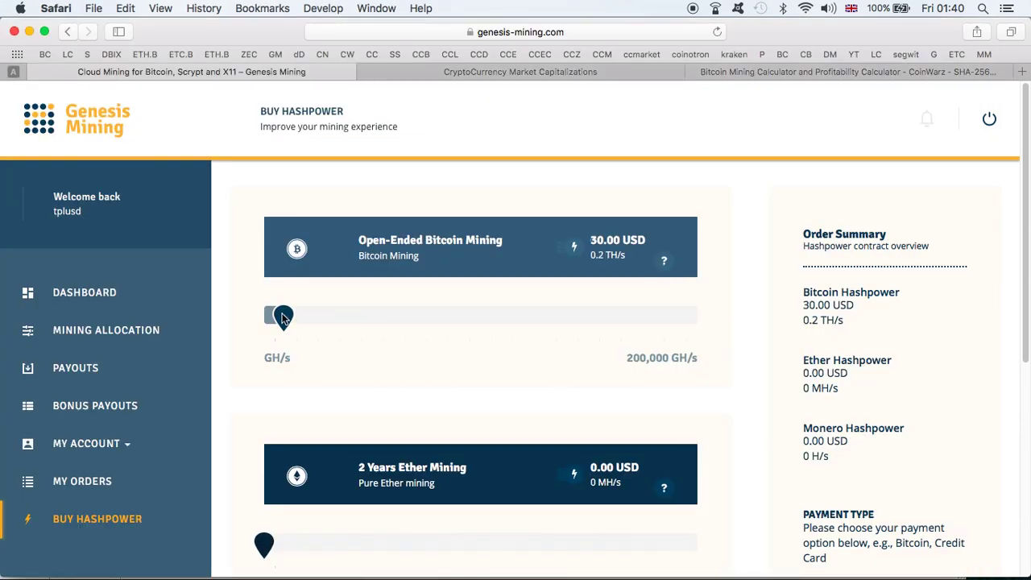
pyautogui.scroll(-5, 713, 397)
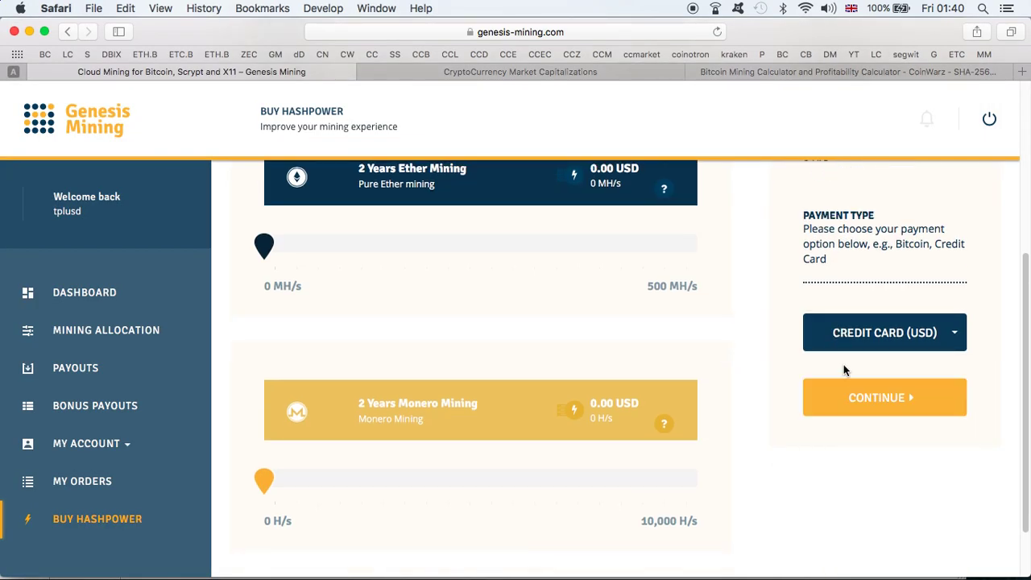
pyautogui.click(848, 341)
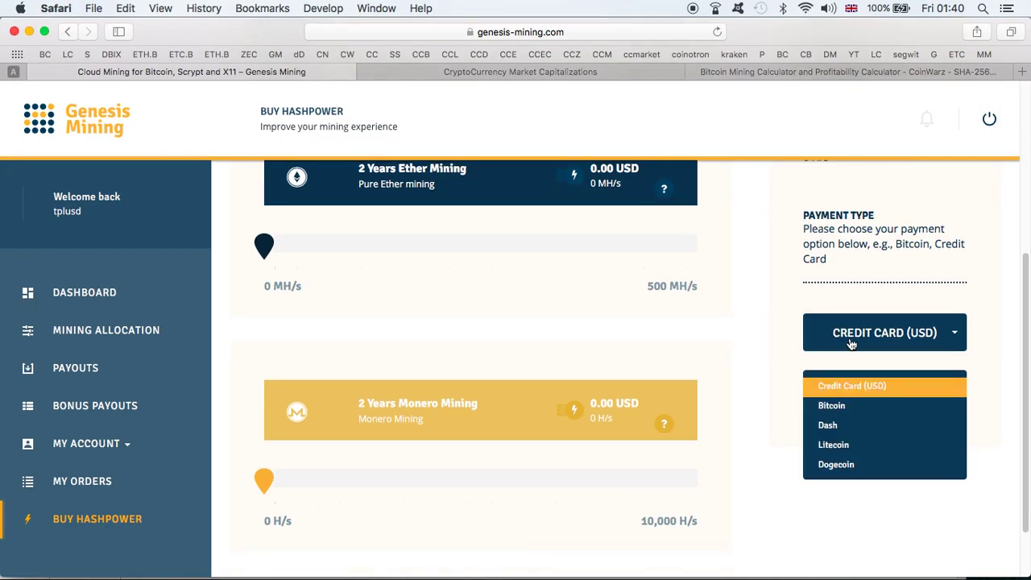
pyautogui.click(840, 409)
pyautogui.click(848, 399)
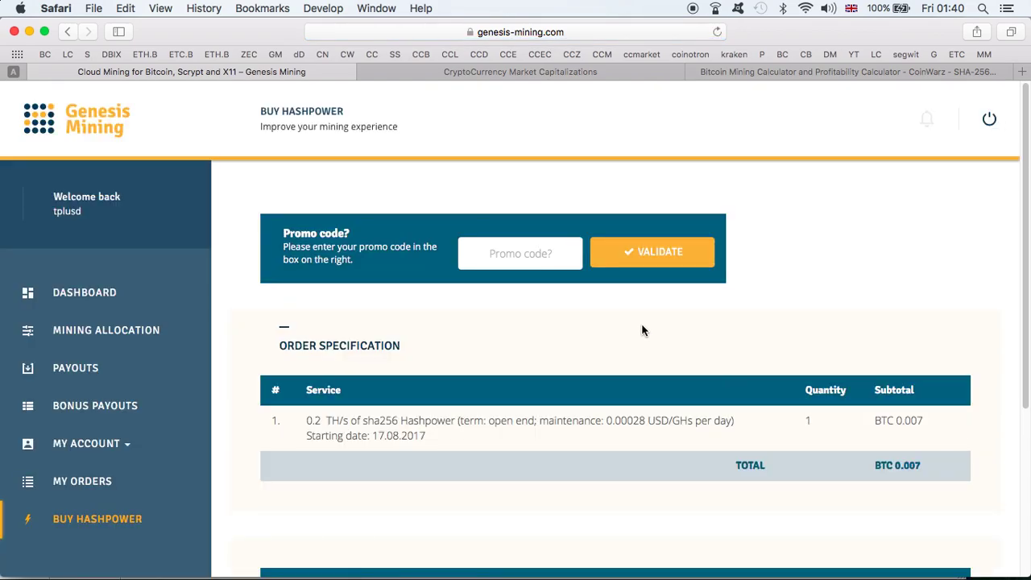
# - Apply the promo code for 3% off, agree to the terms, and confirm the 0.007 BTC order
pyautogui.click(538, 254)
pyautogui.click(634, 257)
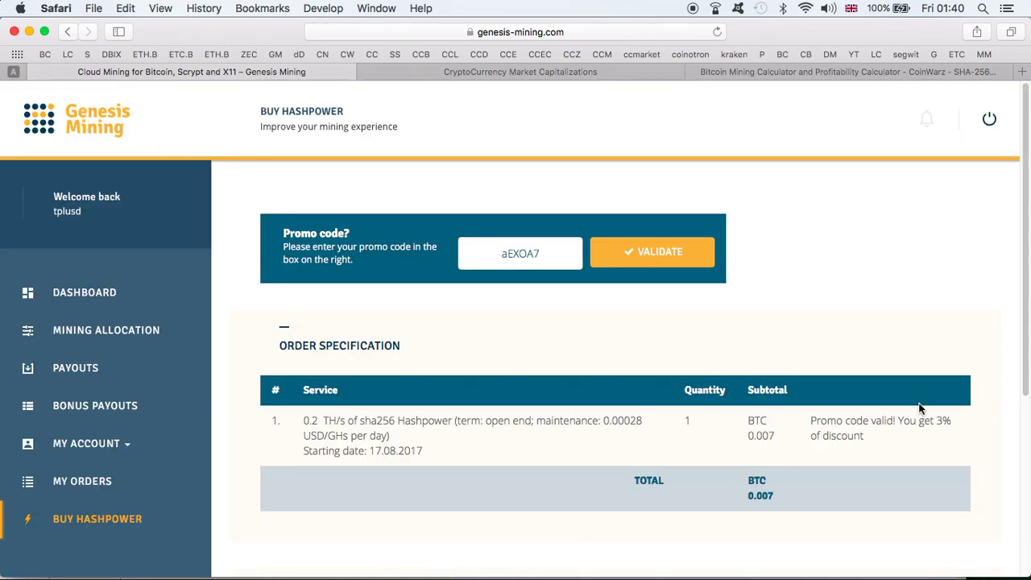
pyautogui.scroll(-5, 858, 407)
pyautogui.click(856, 374)
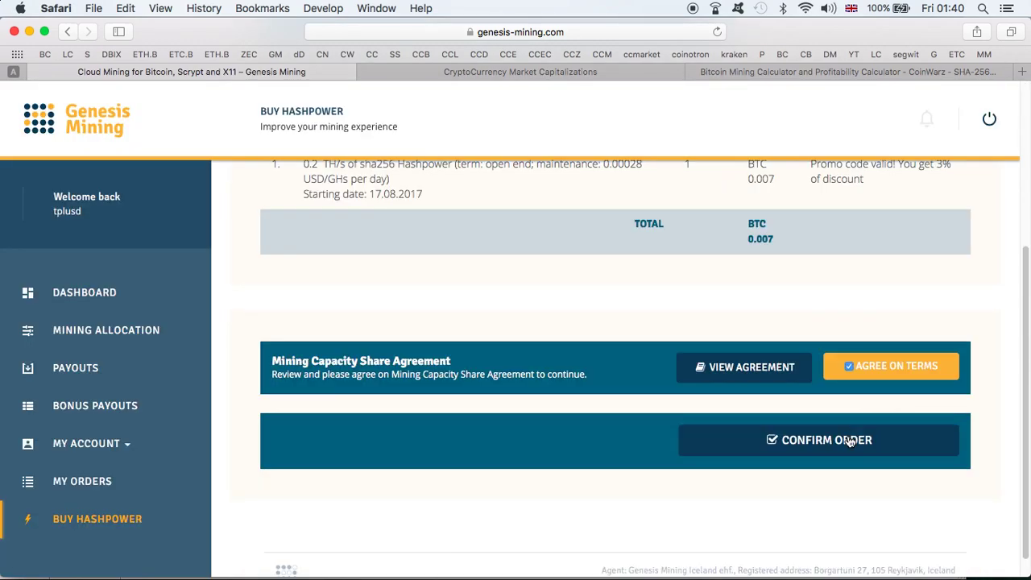
pyautogui.click(848, 440)
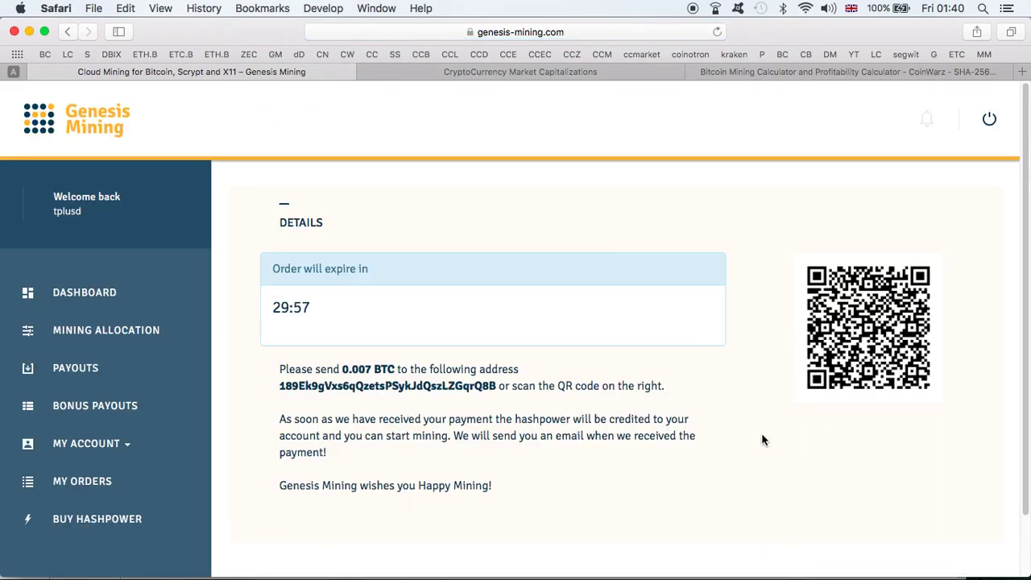
# - Paste the BTC payment address into Exodus's Litecoin send form, then return to Buy Hashpower
pyautogui.doubleClick(479, 386)
pyautogui.press('super+c')
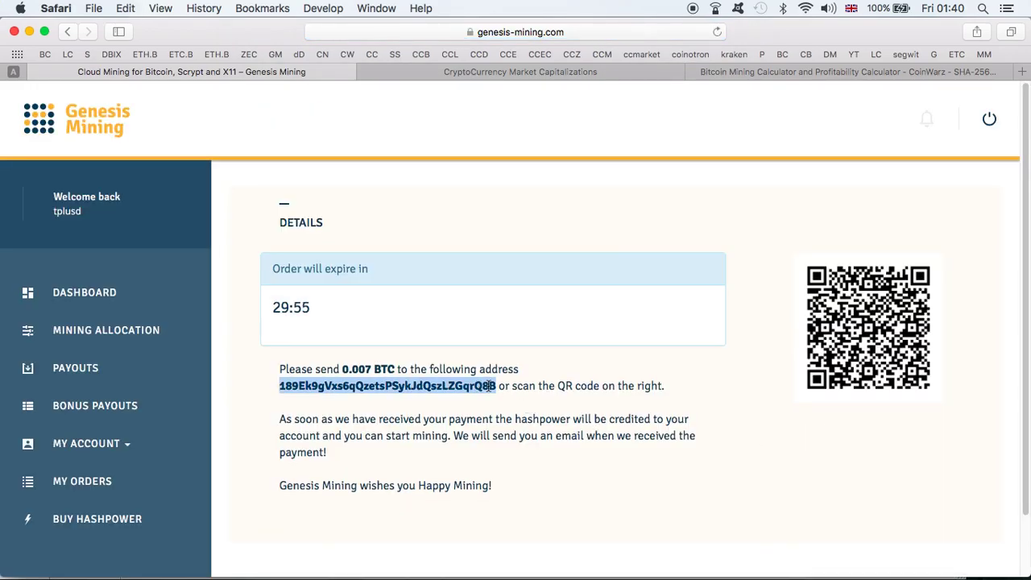
pyautogui.hotkey('ctrl', 'Up')
pyautogui.click(596, 167)
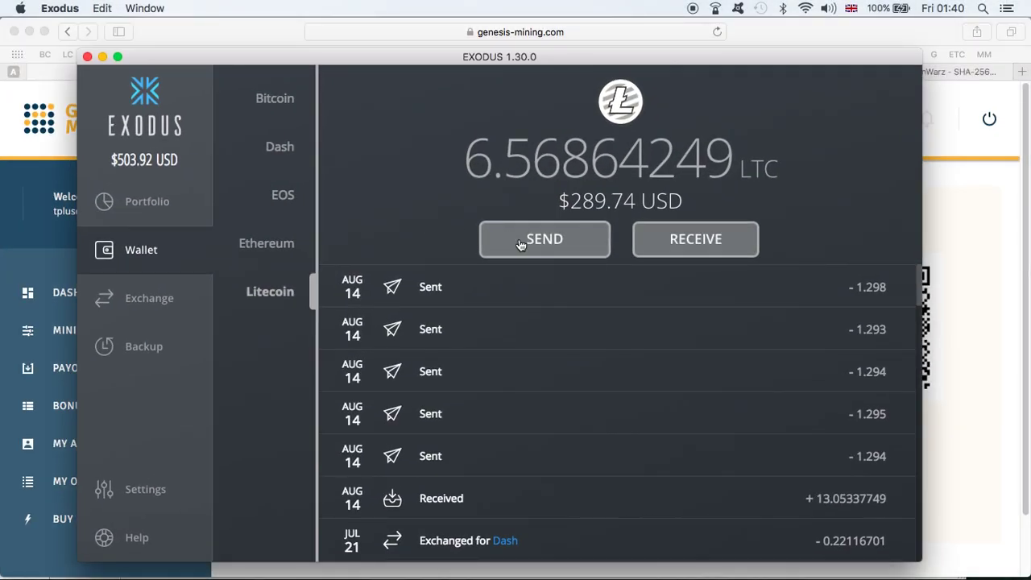
pyautogui.click(511, 249)
pyautogui.press('super+v')
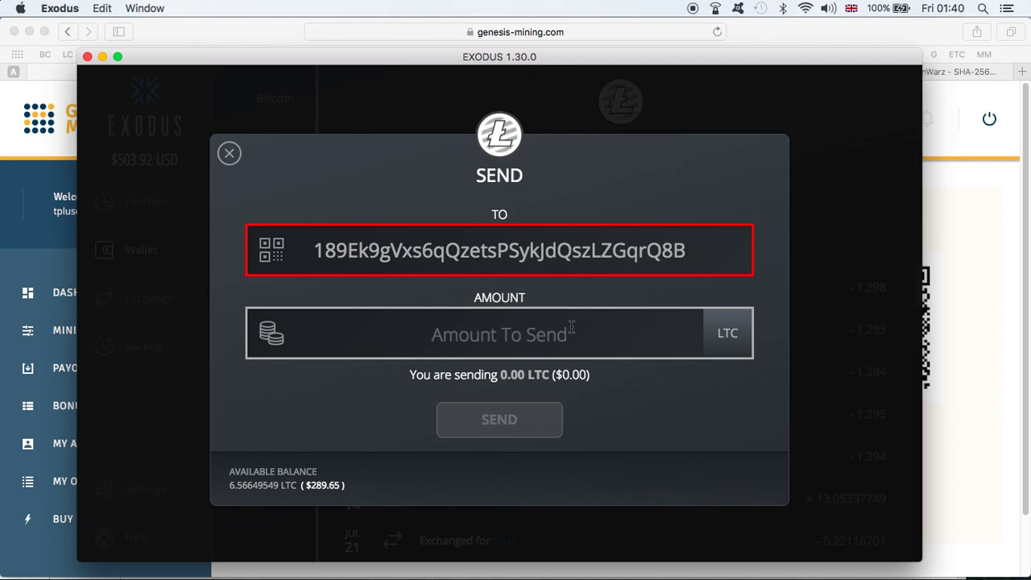
pyautogui.click(949, 266)
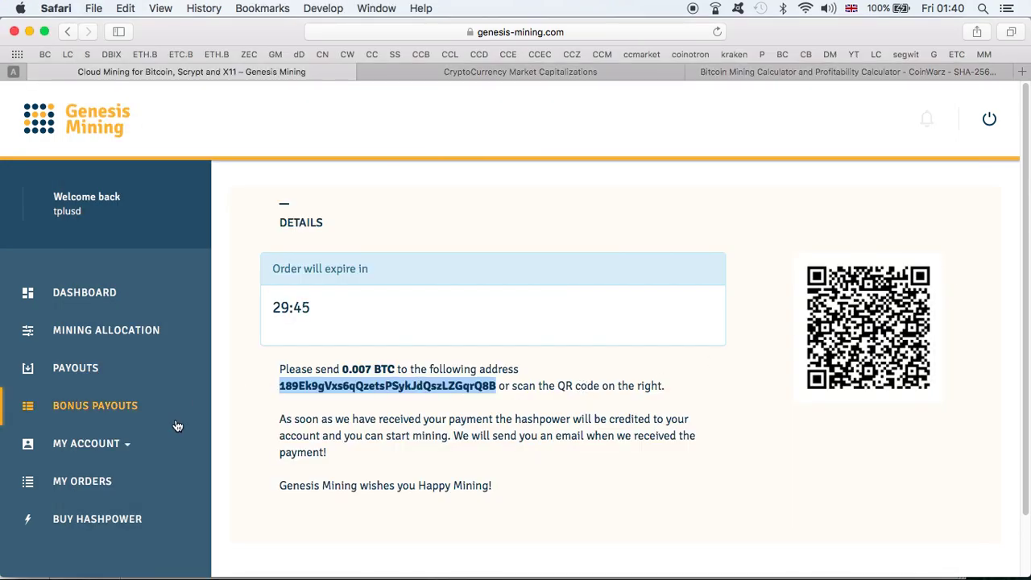
pyautogui.click(132, 510)
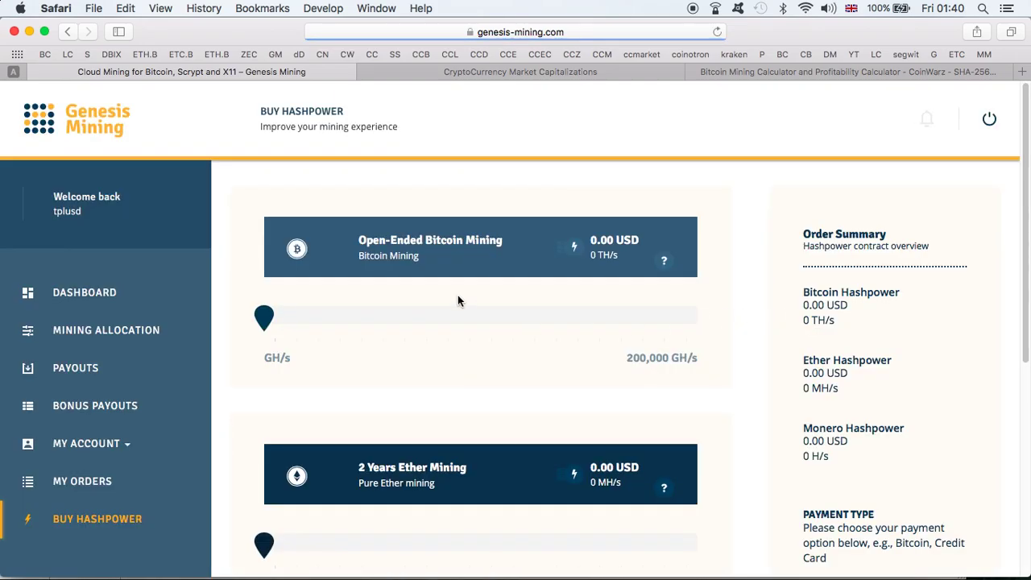
# - Set Bitcoin hashpower to 0.2 TH/s, choose Litecoin as the payment currency, and continue
pyautogui.click(286, 324)
pyautogui.scroll(-5, 742, 397)
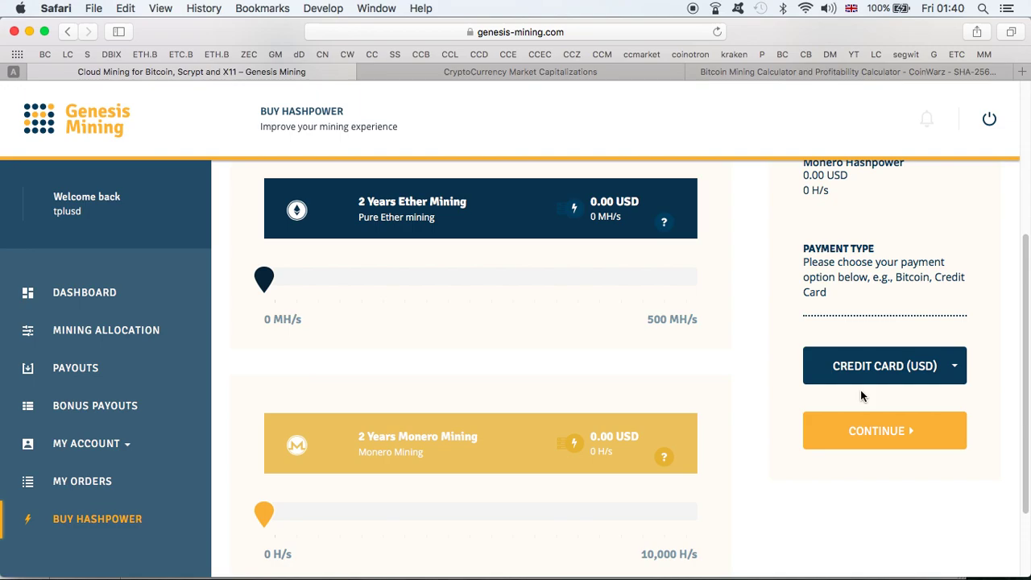
pyautogui.click(866, 376)
pyautogui.click(856, 477)
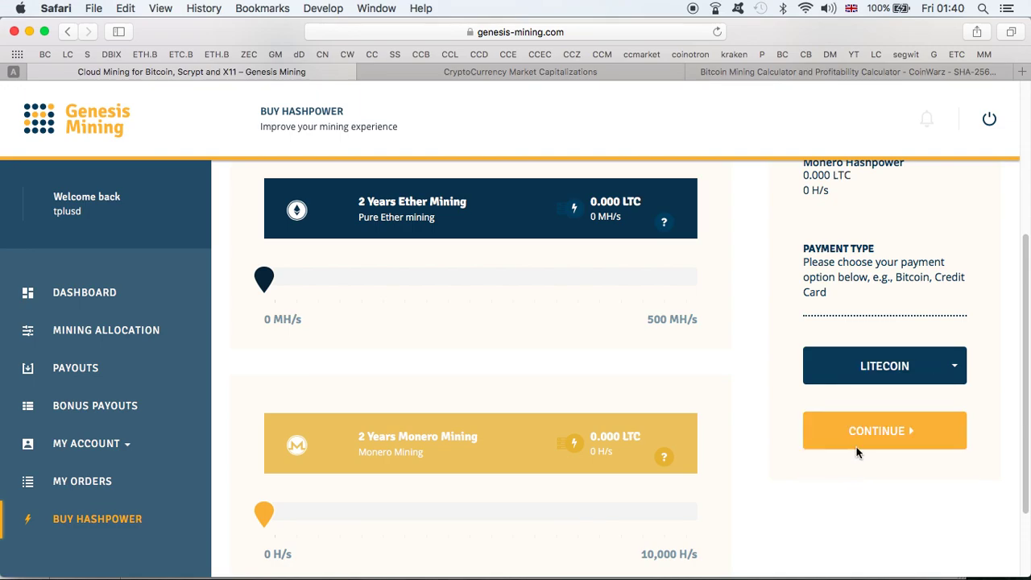
pyautogui.click(860, 442)
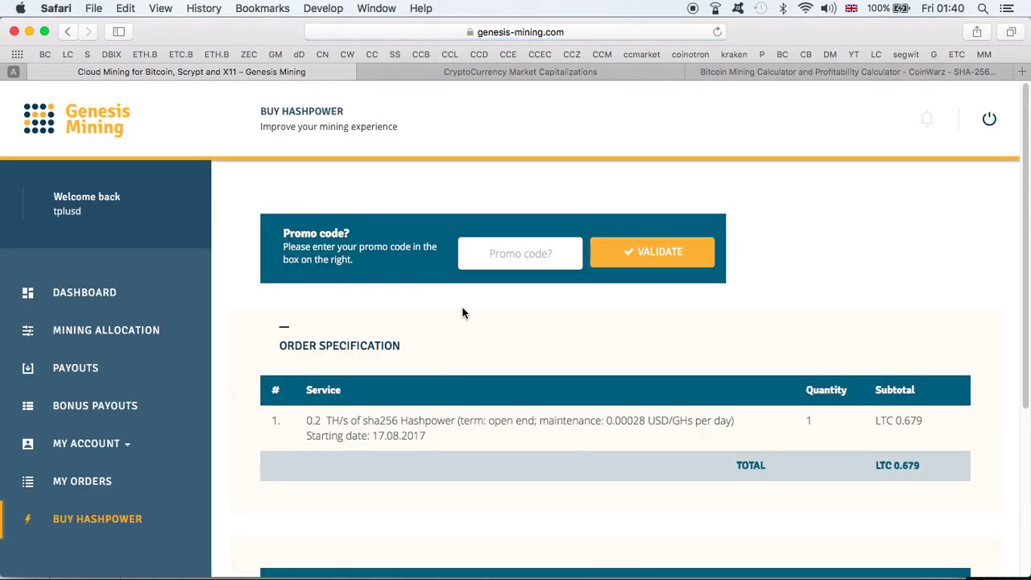
# - Apply the promo code from the CODES sheet, agree to the terms, and confirm the LTC 0.659 order
pyautogui.hotkey('ctrl', 'Up')
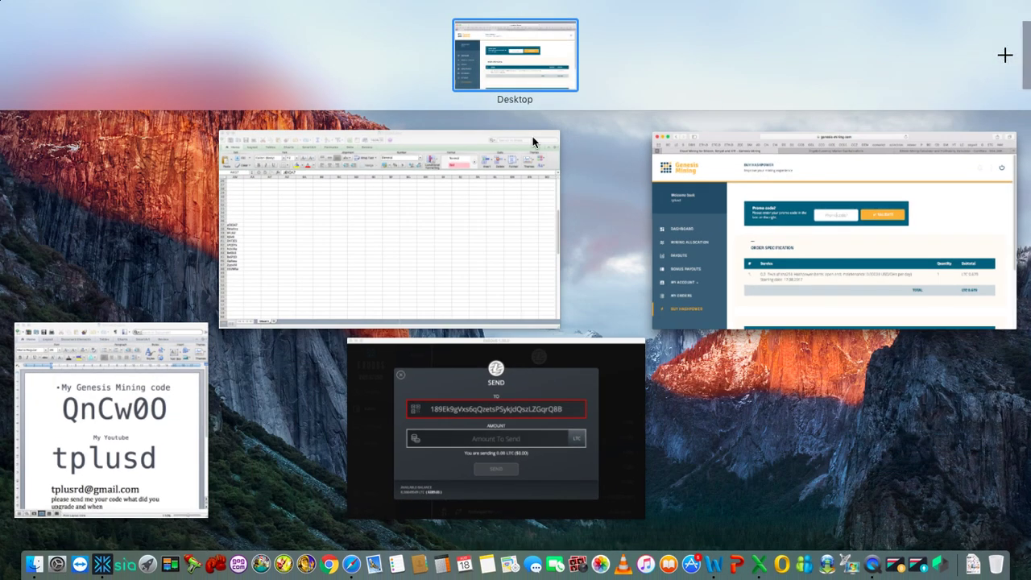
pyautogui.click(274, 212)
pyautogui.press('super+c')
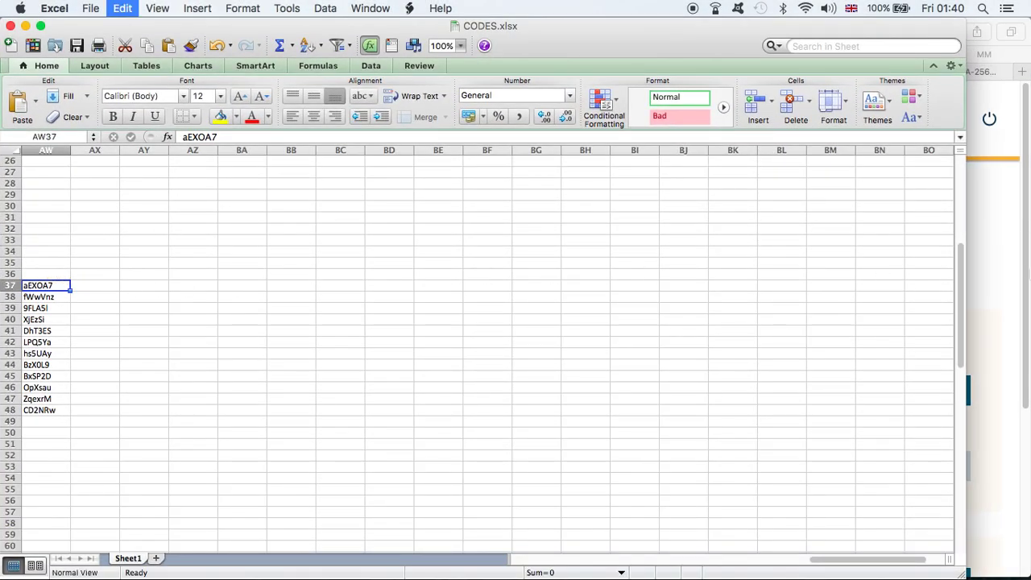
pyautogui.click(979, 259)
pyautogui.click(509, 242)
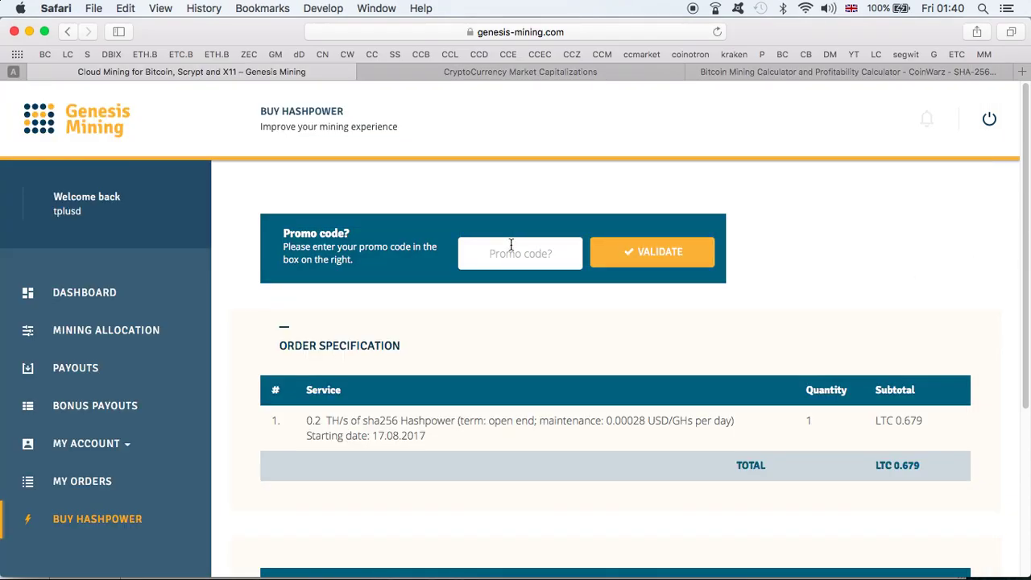
pyautogui.press('super+v')
pyautogui.click(636, 256)
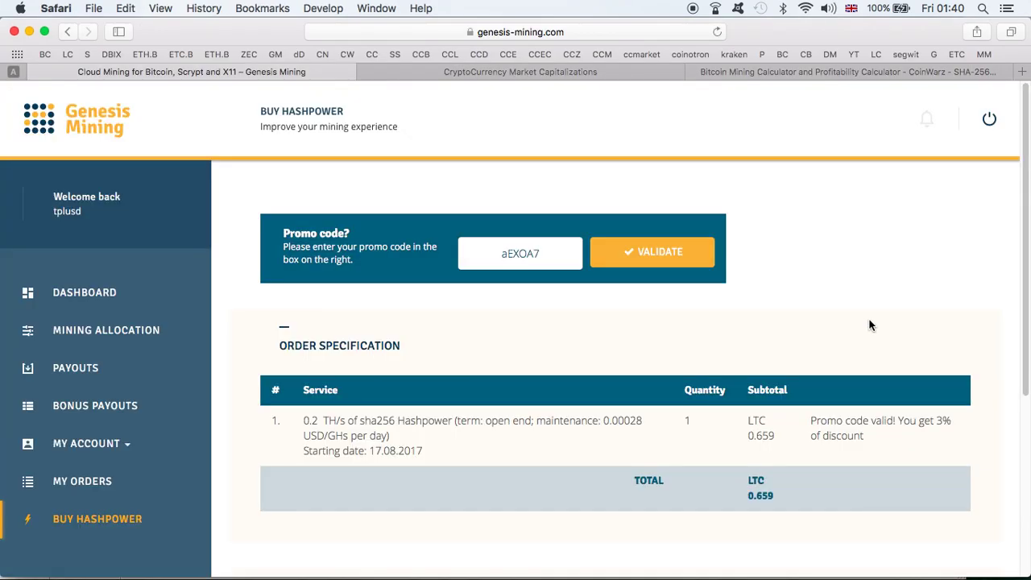
pyautogui.scroll(-3, 952, 375)
pyautogui.scroll(-2, 952, 375)
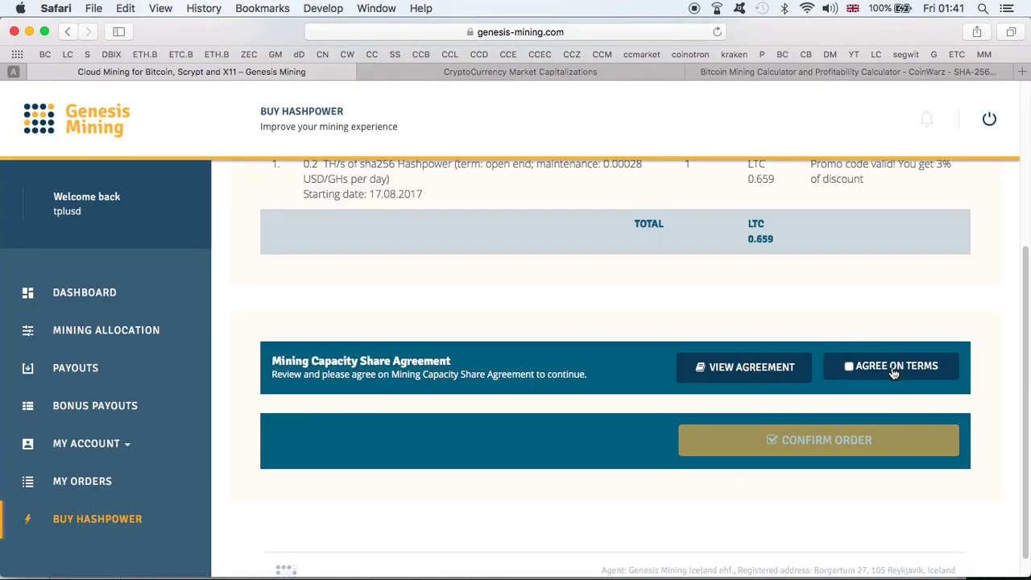
pyautogui.click(851, 368)
pyautogui.click(865, 436)
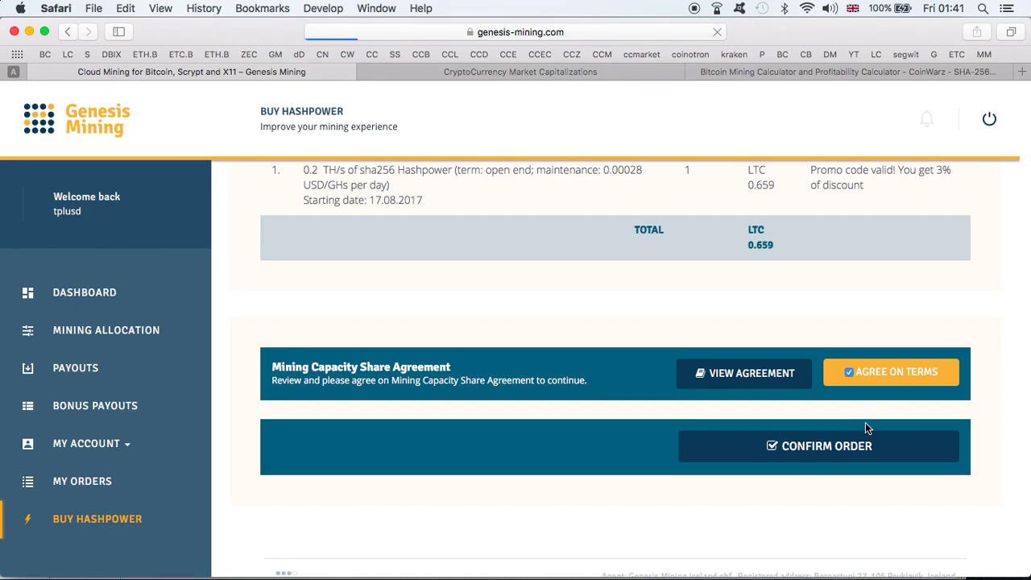
# - Replace the Exodus recipient with the order's LTC payment address
pyautogui.doubleClick(413, 386)
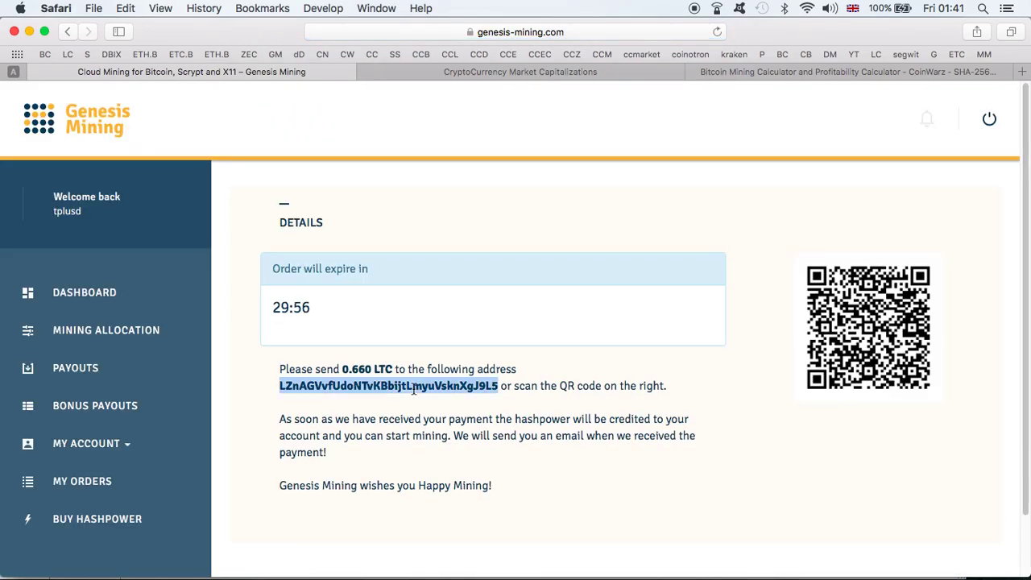
pyautogui.hotkey('ctrl', 'Up')
pyautogui.click(451, 241)
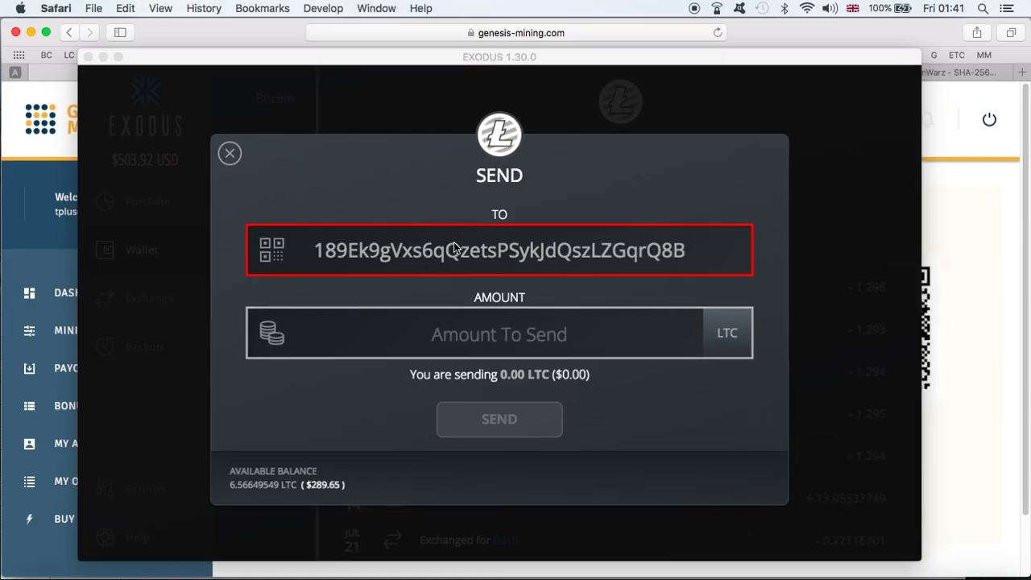
pyautogui.press('super+a')
pyautogui.press('super+v')
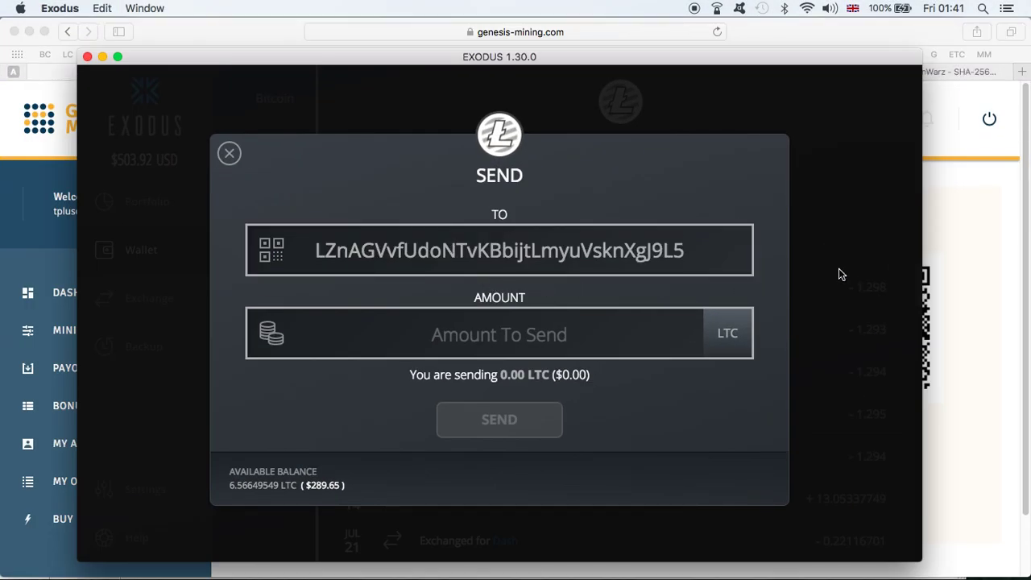
# - Enter the 0.660 LTC payment amount in the Exodus send form
pyautogui.click(944, 264)
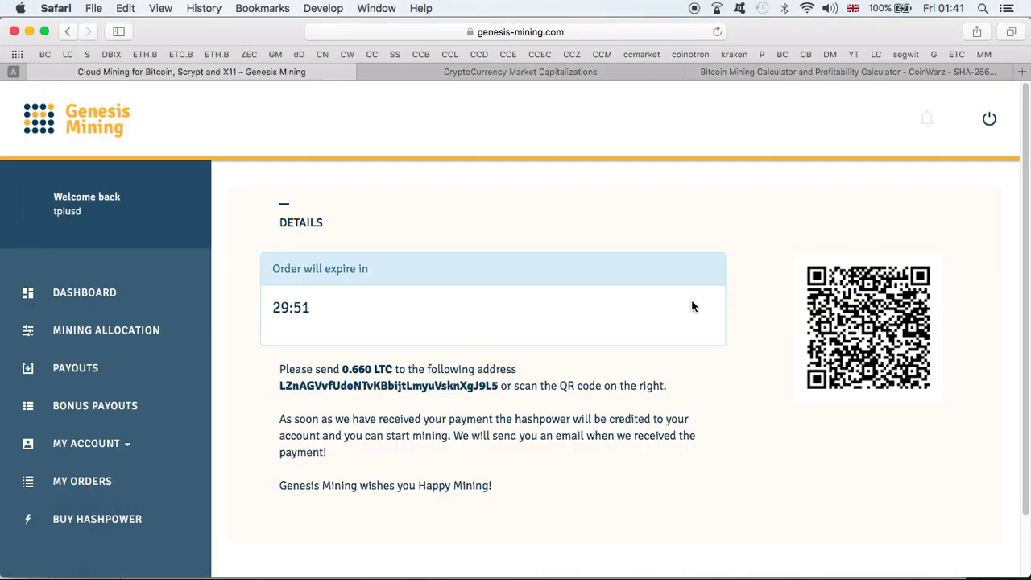
pyautogui.tripleClick(367, 368)
pyautogui.doubleClick(364, 368)
pyautogui.hotkey('ctrl', 'Up')
pyautogui.click(487, 406)
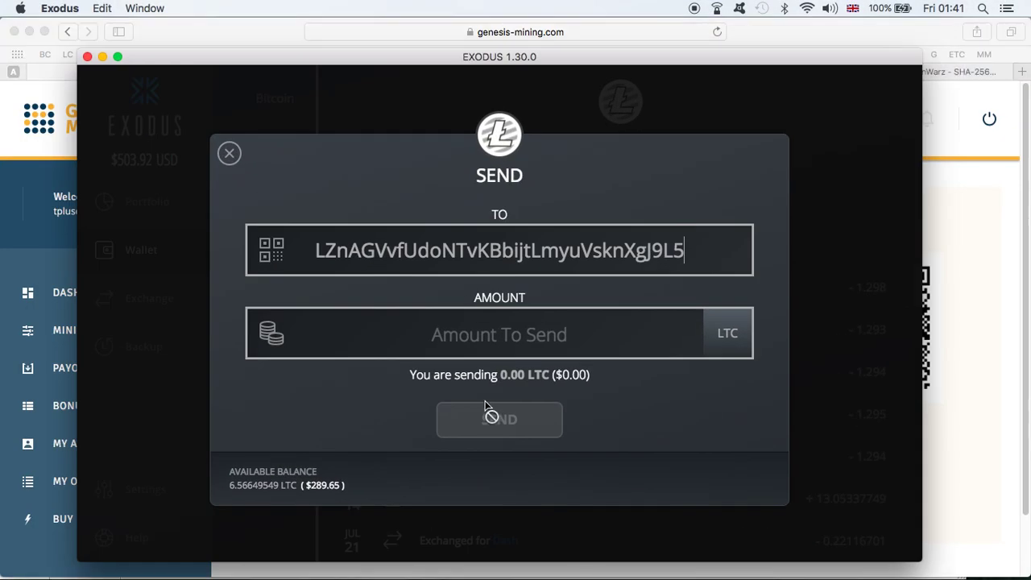
pyautogui.click(503, 333)
pyautogui.press('super+v')
# - Send the 0.66 LTC payment and return to the Genesis Mining page
pyautogui.click(518, 413)
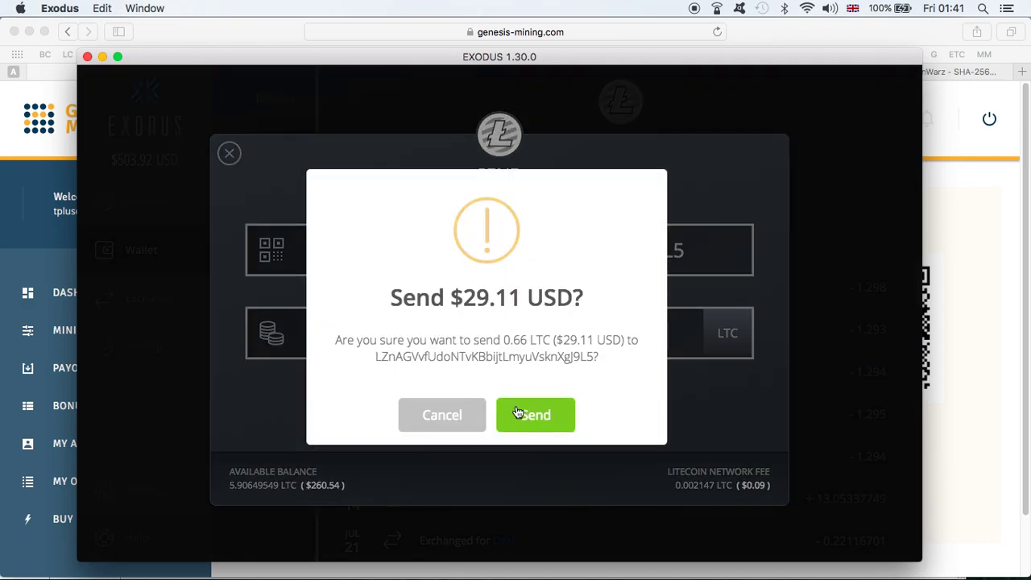
pyautogui.click(536, 416)
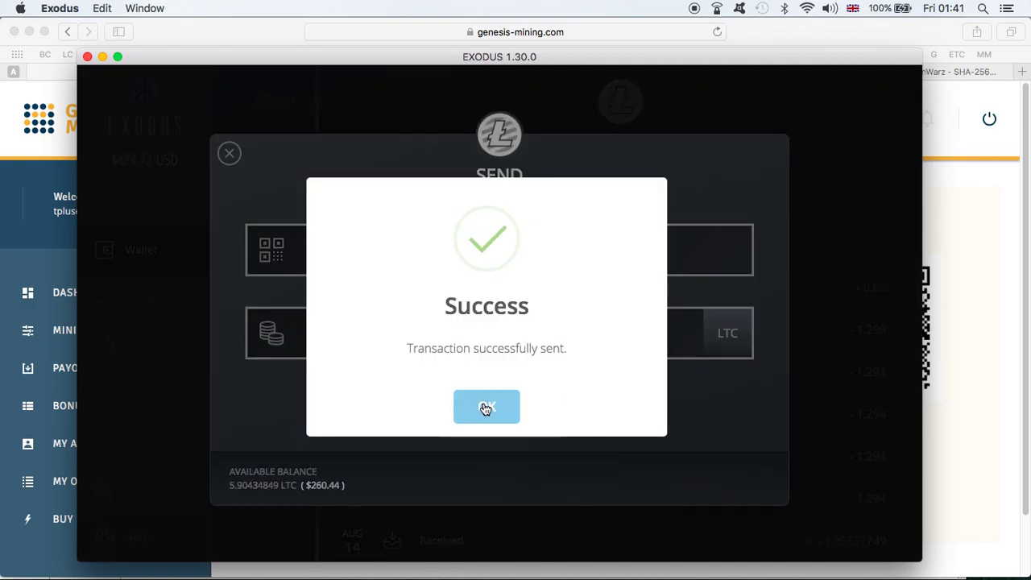
pyautogui.click(485, 409)
pyautogui.click(968, 336)
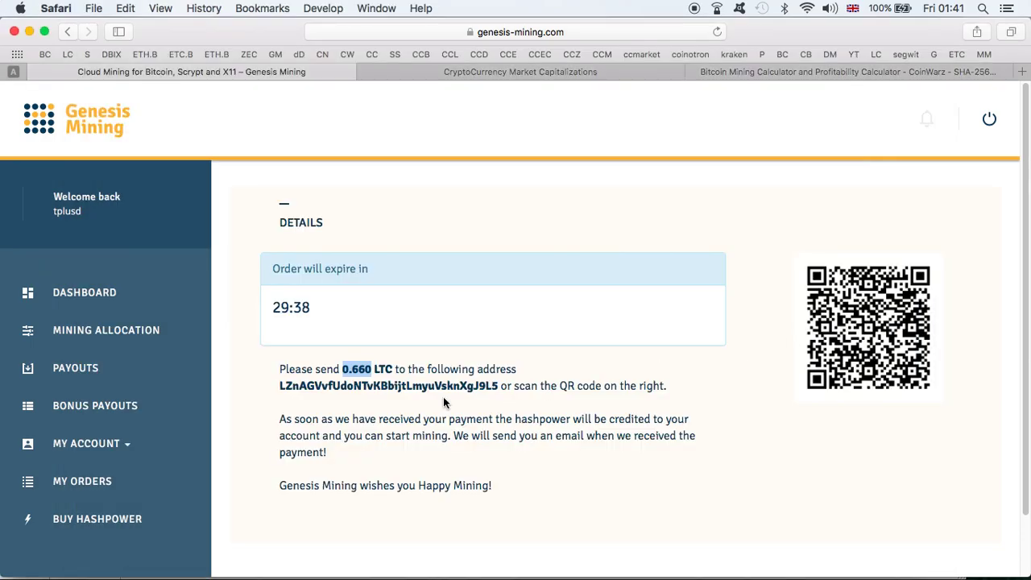
# - Copy the next promo code from the CODES spreadsheet
pyautogui.hotkey('ctrl', 'Up')
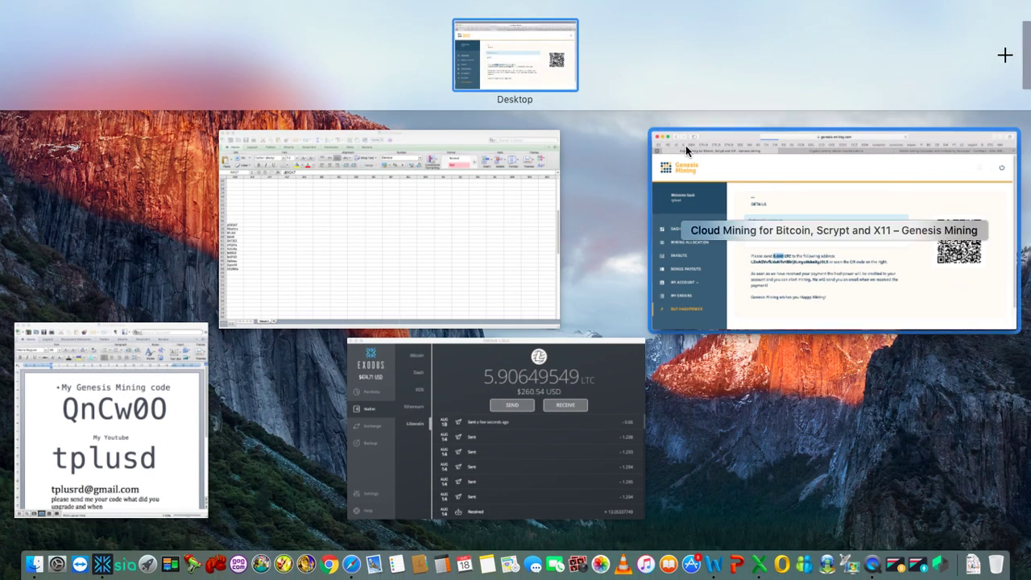
pyautogui.click(393, 232)
pyautogui.click(46, 296)
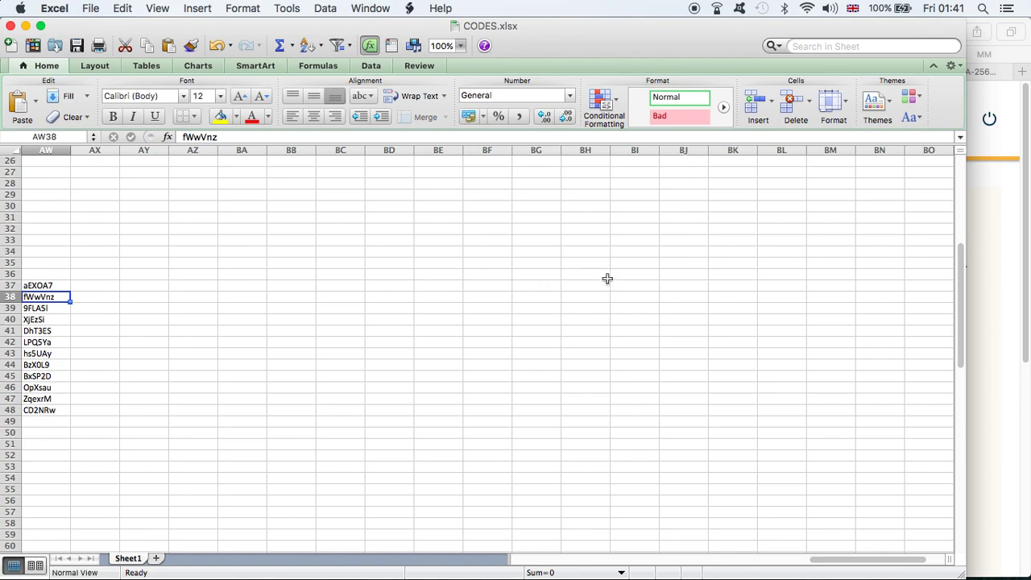
pyautogui.press('super+c')
pyautogui.click(997, 269)
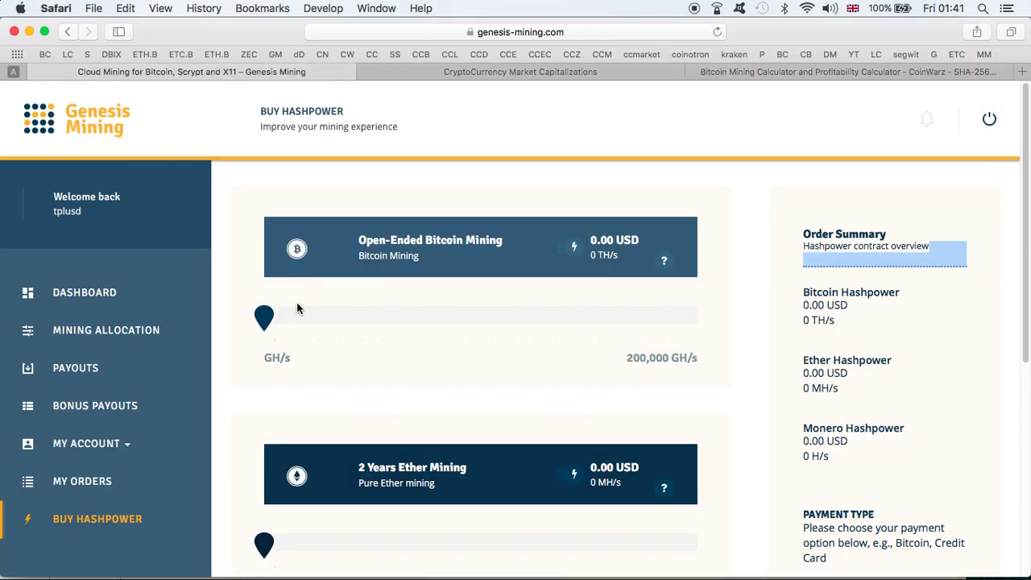
# - Set Bitcoin hashpower to 0.4 TH/s with Litecoin payment and continue to checkout
pyautogui.moveTo(296, 309); pyautogui.dragTo(345, 317)
pyautogui.scroll(-3, 806, 360)
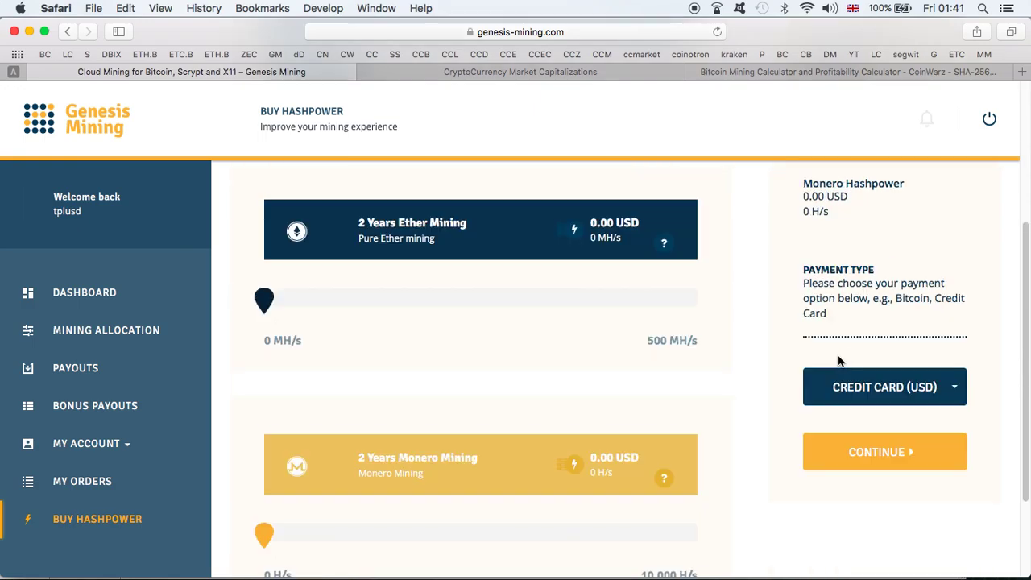
pyautogui.click(886, 388)
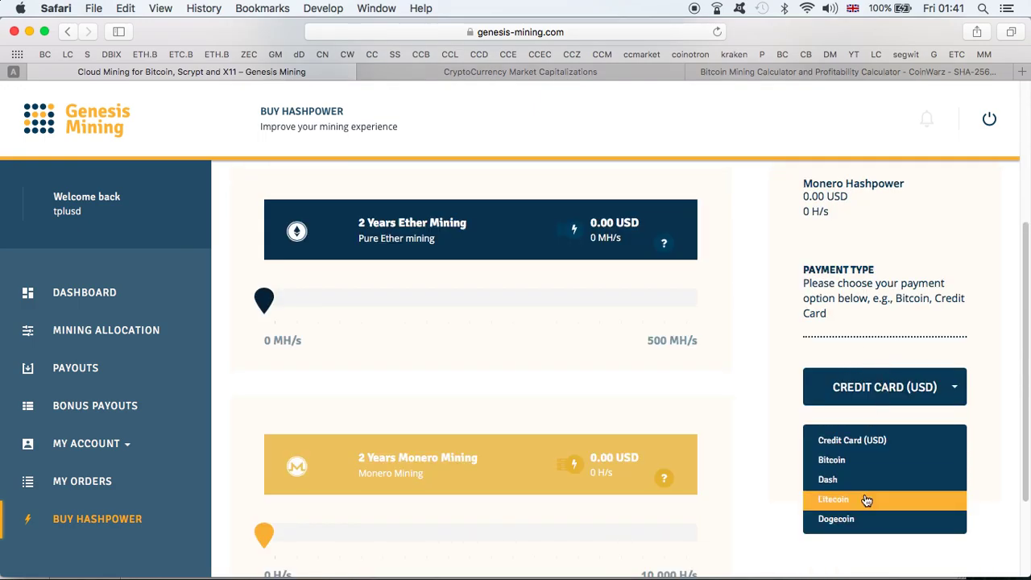
pyautogui.click(865, 500)
pyautogui.click(863, 454)
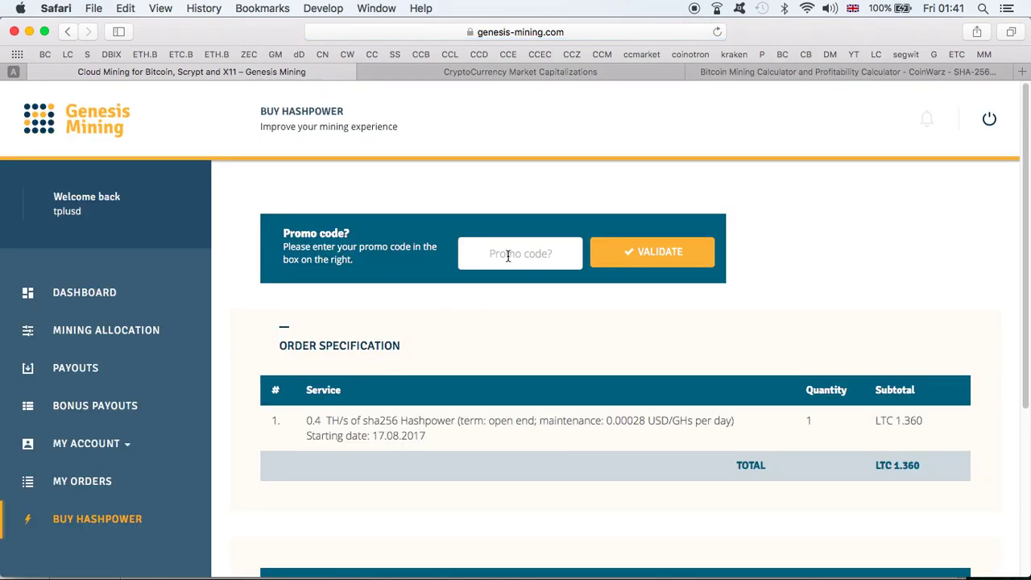
# - Apply the promo code for 3% off, agree to the terms, and confirm the 1.319 LTC order
pyautogui.click(508, 256)
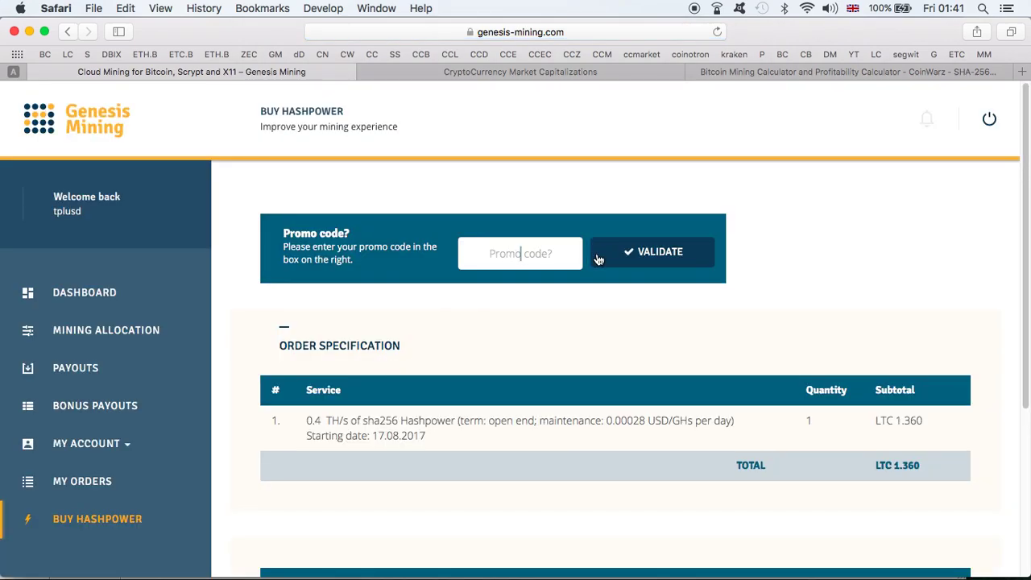
pyautogui.press('super+v')
pyautogui.click(636, 256)
pyautogui.scroll(-5, 974, 449)
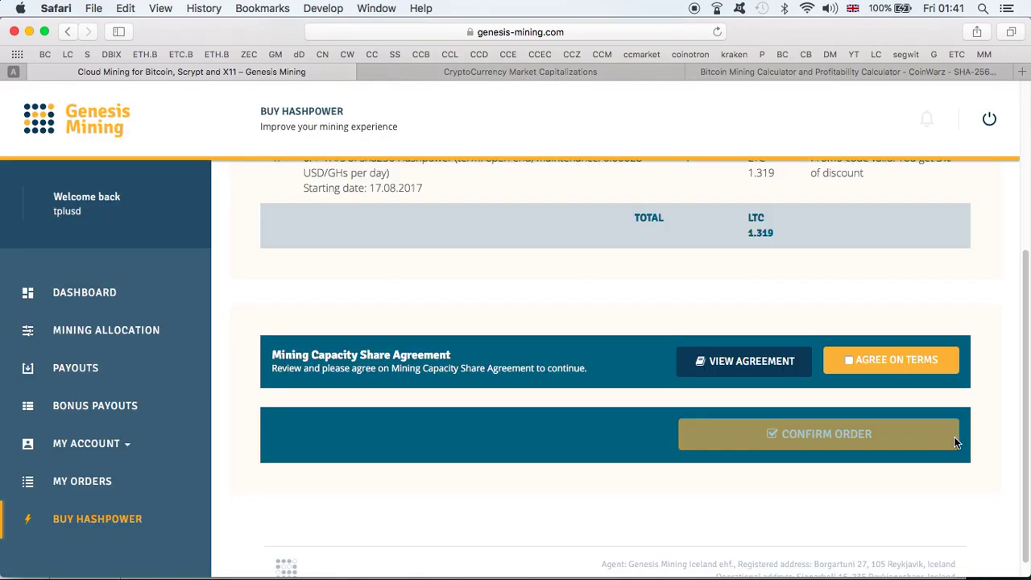
pyautogui.click(854, 360)
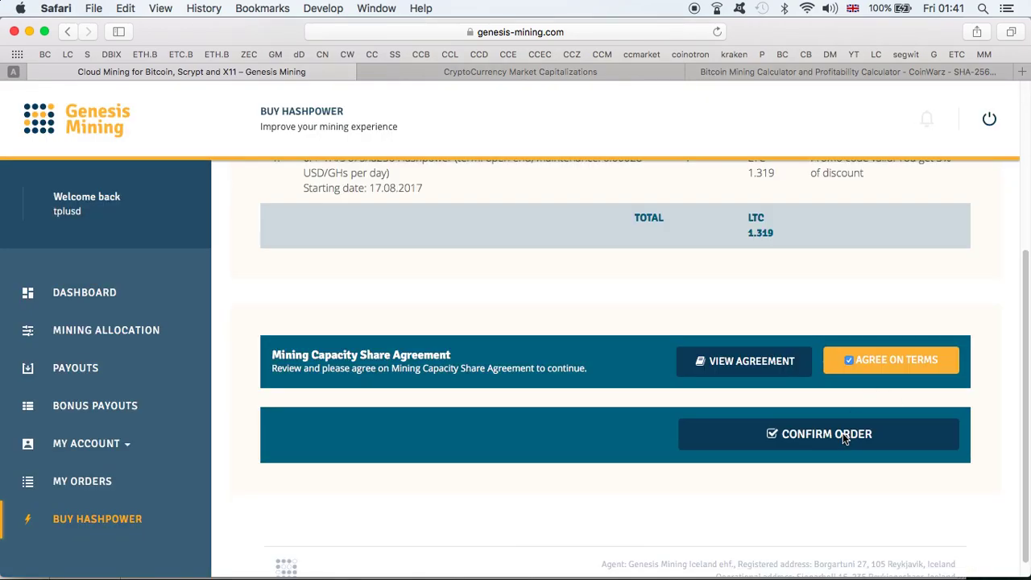
pyautogui.click(843, 432)
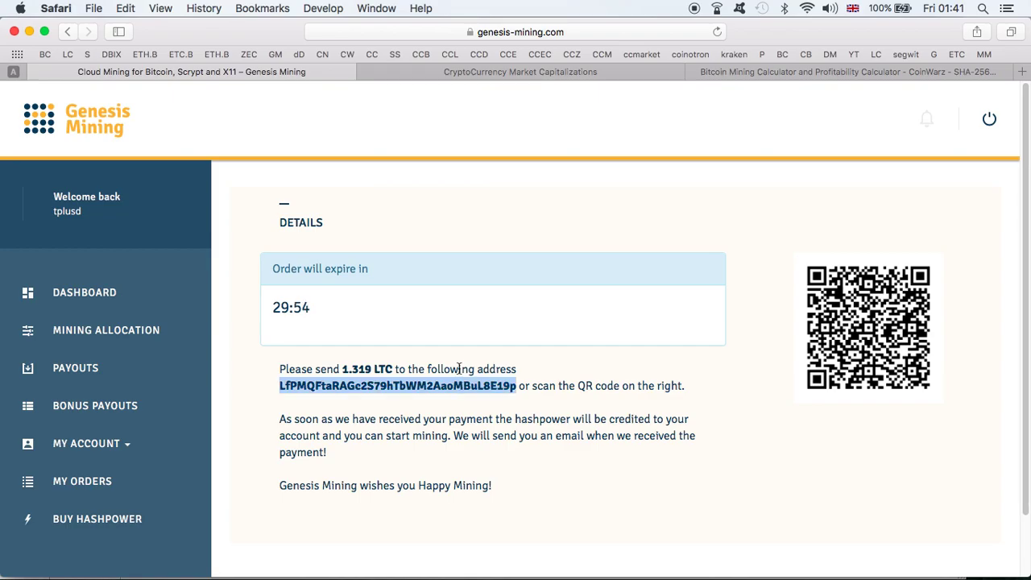
# - Start a new Exodus Litecoin send to the Genesis Mining payment address
pyautogui.hotkey('ctrl', 'Up')
pyautogui.click(536, 228)
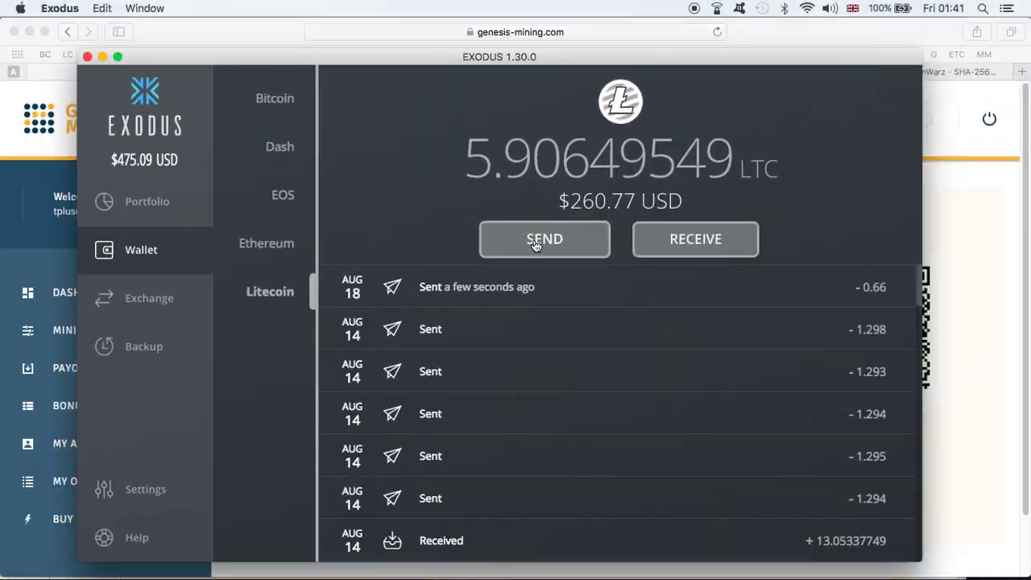
pyautogui.click(531, 240)
pyautogui.click(561, 272)
pyautogui.press('super+v')
pyautogui.click(969, 244)
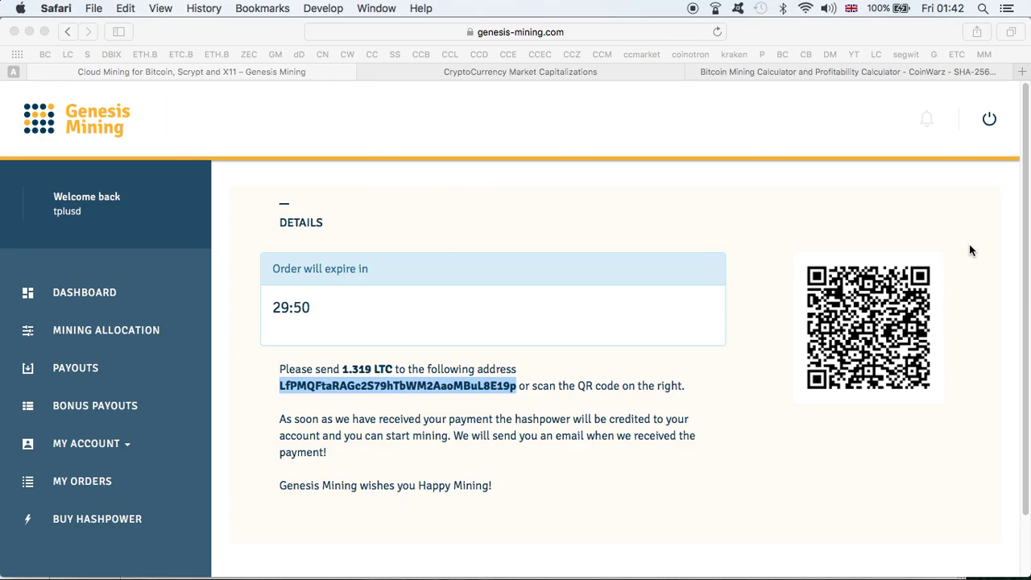
# - Enter 1.319 as the LTC amount to send
pyautogui.doubleClick(356, 369)
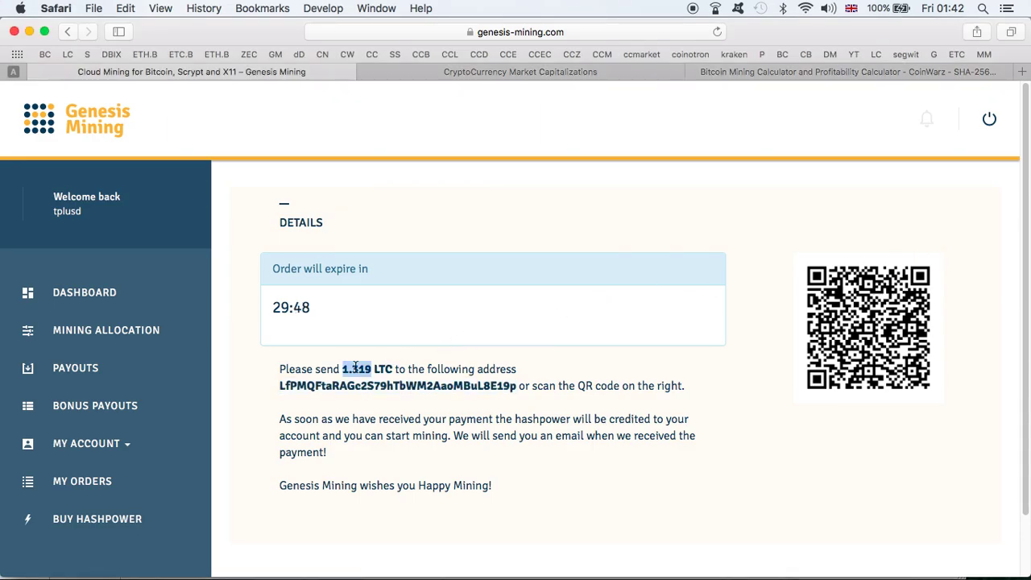
pyautogui.hotkey('ctrl', 'Up')
pyautogui.click(481, 402)
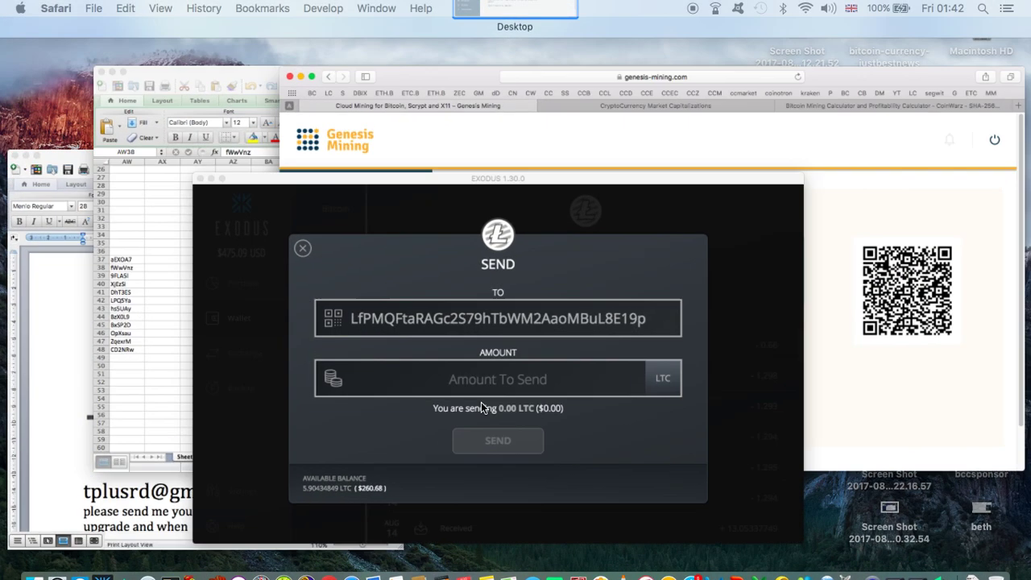
pyautogui.click(494, 334)
pyautogui.press('super+v')
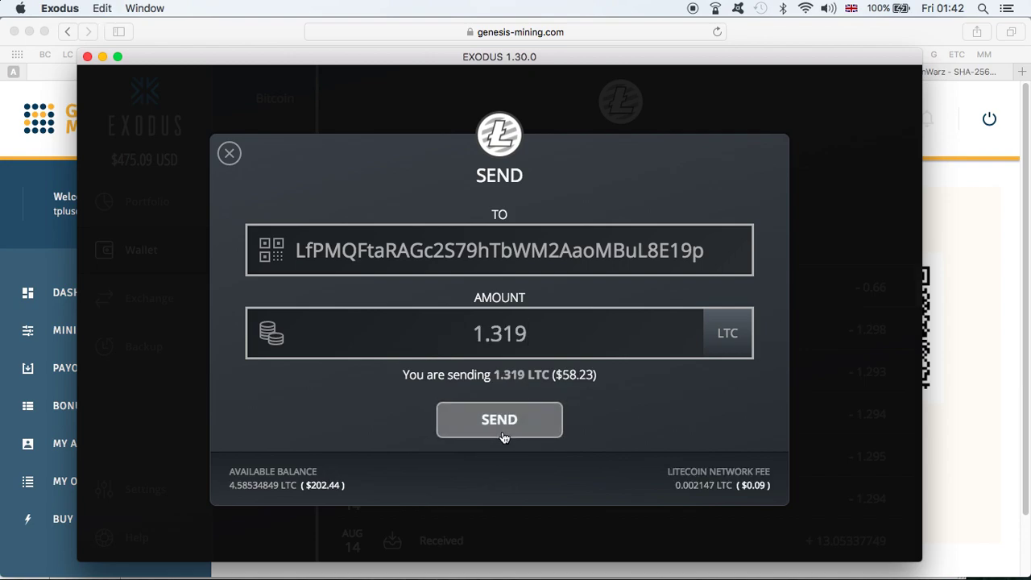
# - Send and confirm the $58.23 LTC payment, then return to Genesis Mining
pyautogui.click(515, 420)
pyautogui.click(558, 429)
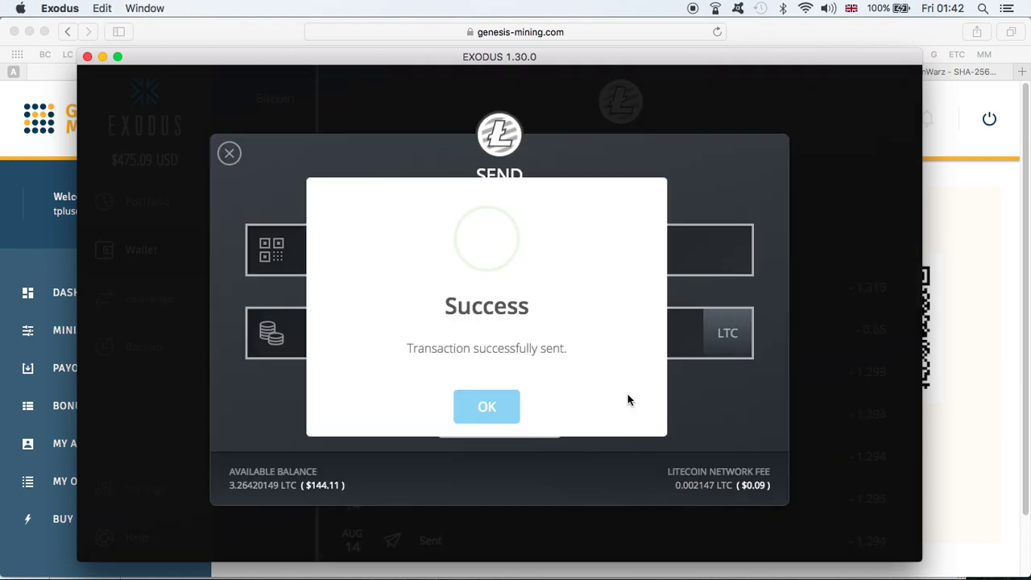
pyautogui.click(480, 406)
pyautogui.click(965, 421)
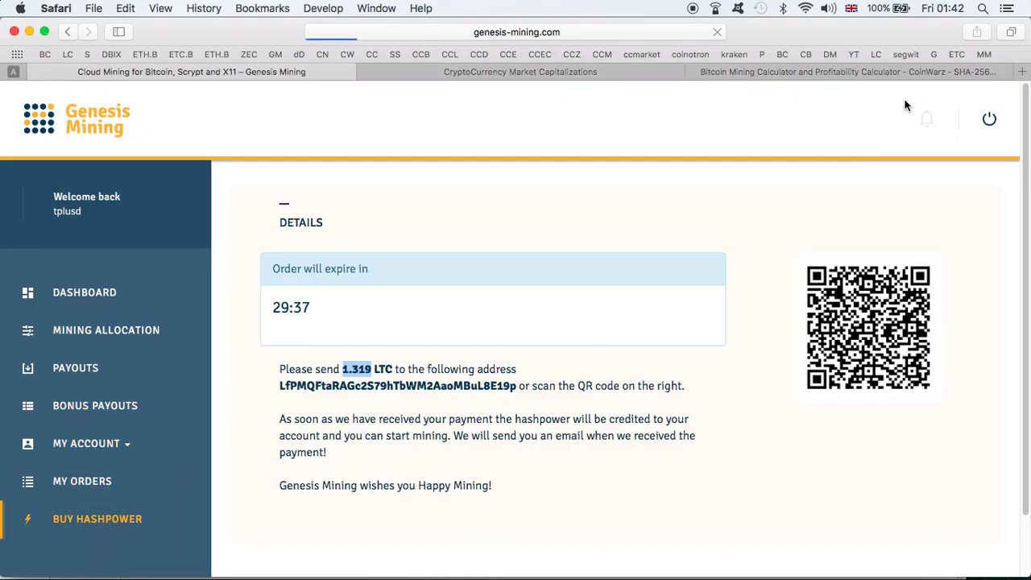
# - Copy the next promo code from the CODES spreadsheet
pyautogui.hotkey('ctrl', 'Up')
pyautogui.click(483, 212)
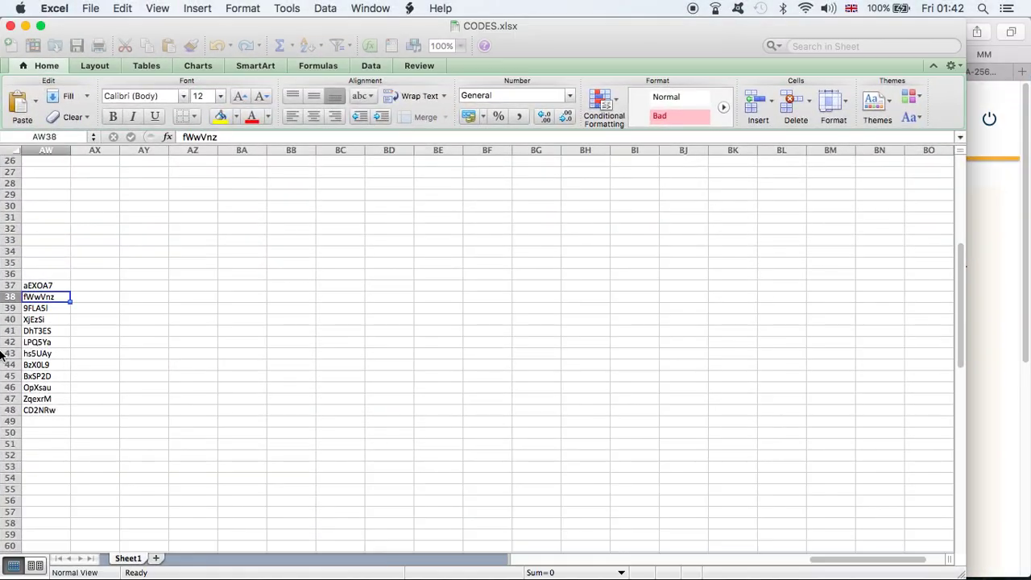
pyautogui.click(49, 308)
pyautogui.click(89, 330)
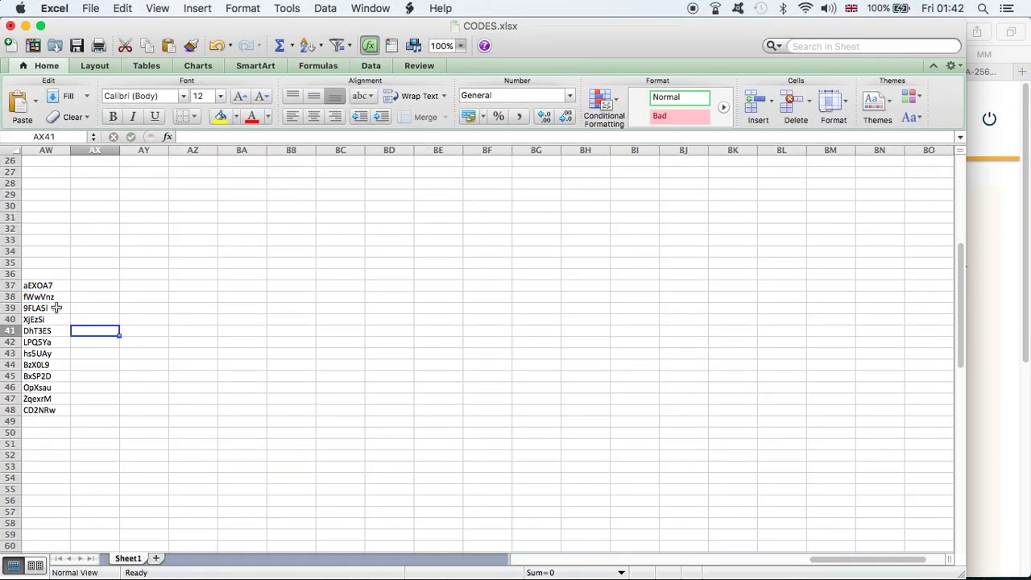
pyautogui.click(56, 308)
pyautogui.press('super+c')
pyautogui.click(988, 259)
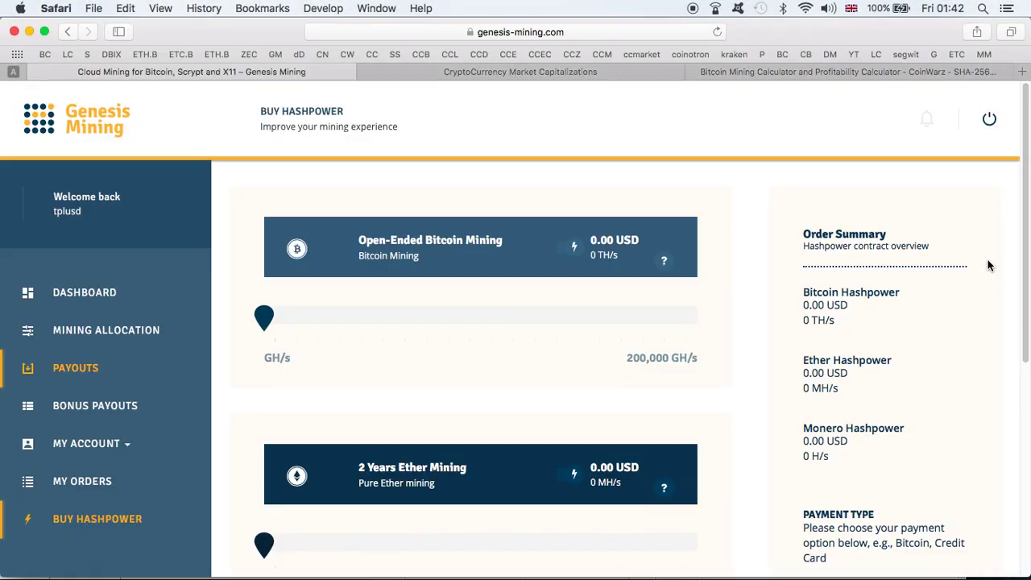
# - Set Bitcoin hashpower to 0.4 TH/s, pay with Litecoin instead of Dash, and continue
pyautogui.click(323, 316)
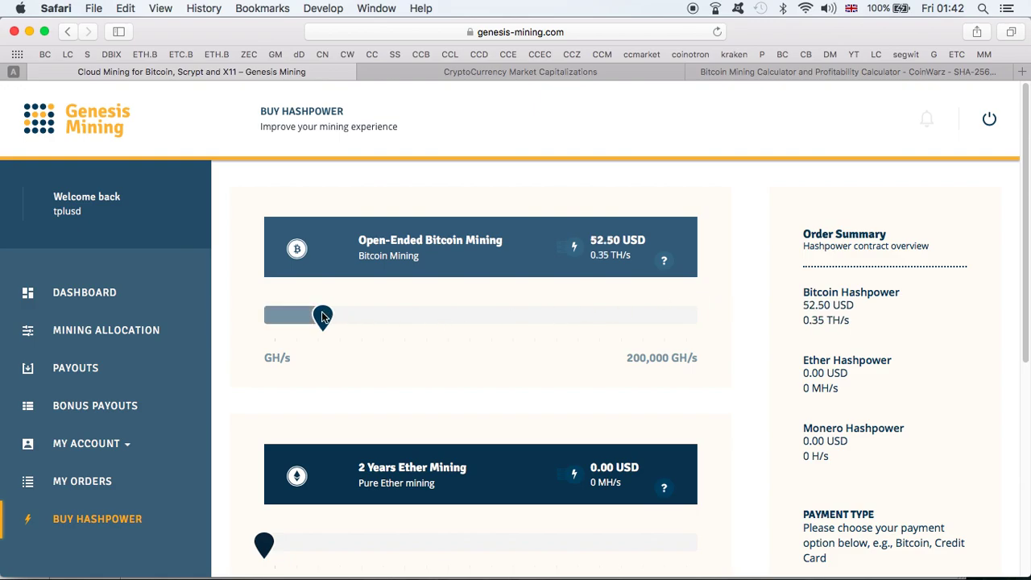
pyautogui.moveTo(328, 317); pyautogui.dragTo(338, 319)
pyautogui.scroll(-9, 615, 349)
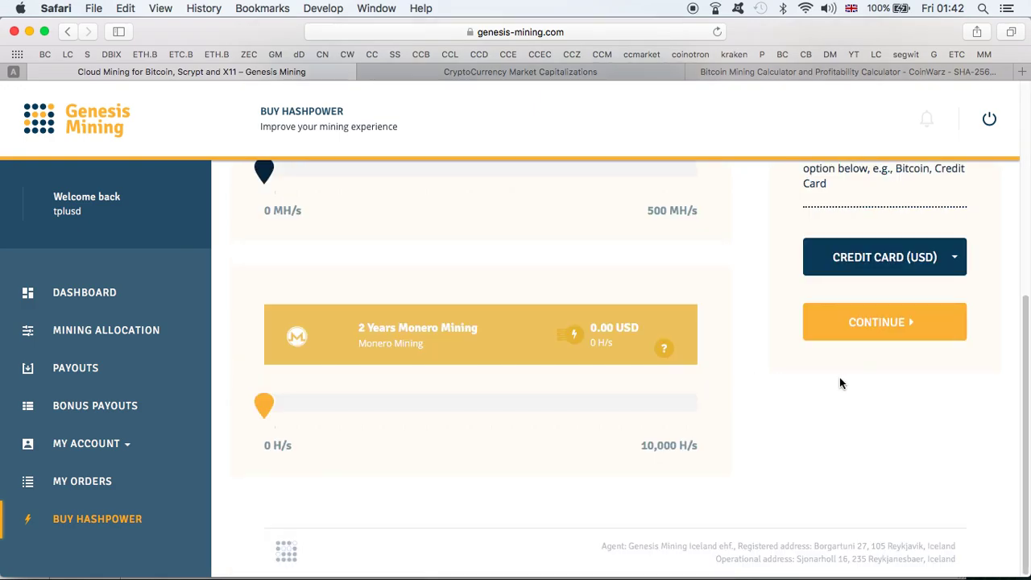
pyautogui.click(878, 267)
pyautogui.click(854, 350)
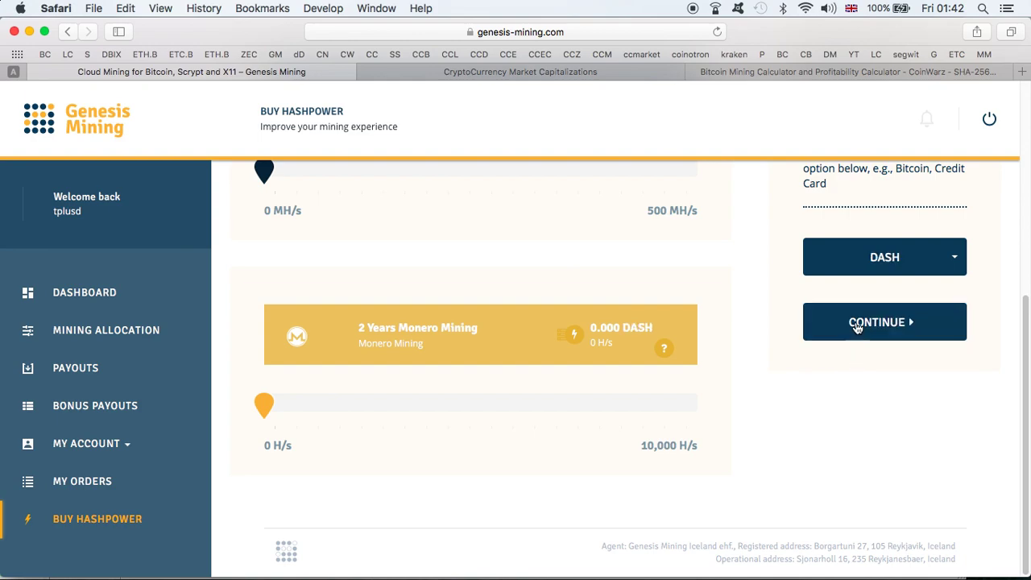
pyautogui.click(859, 264)
pyautogui.click(848, 362)
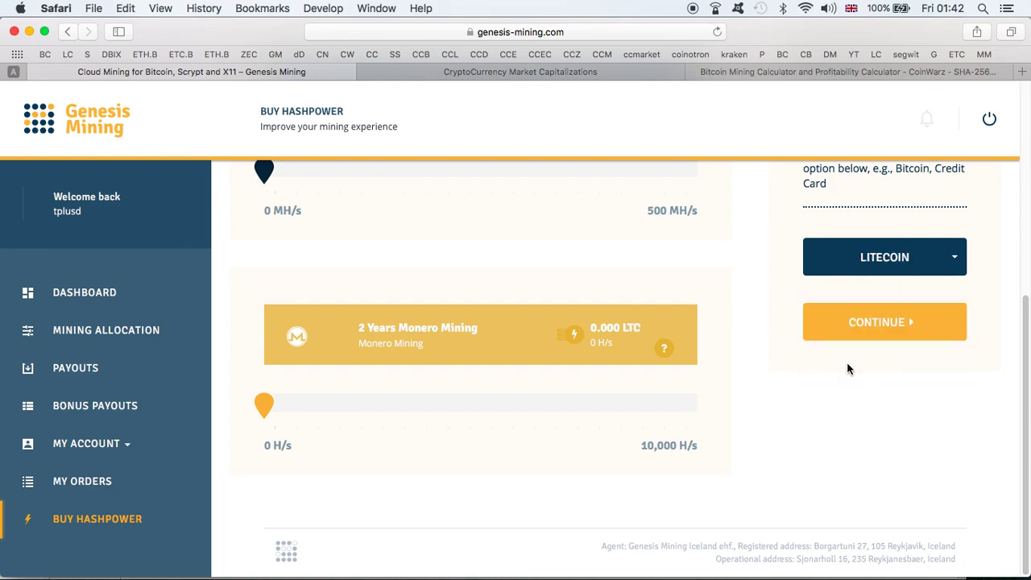
pyautogui.click(853, 323)
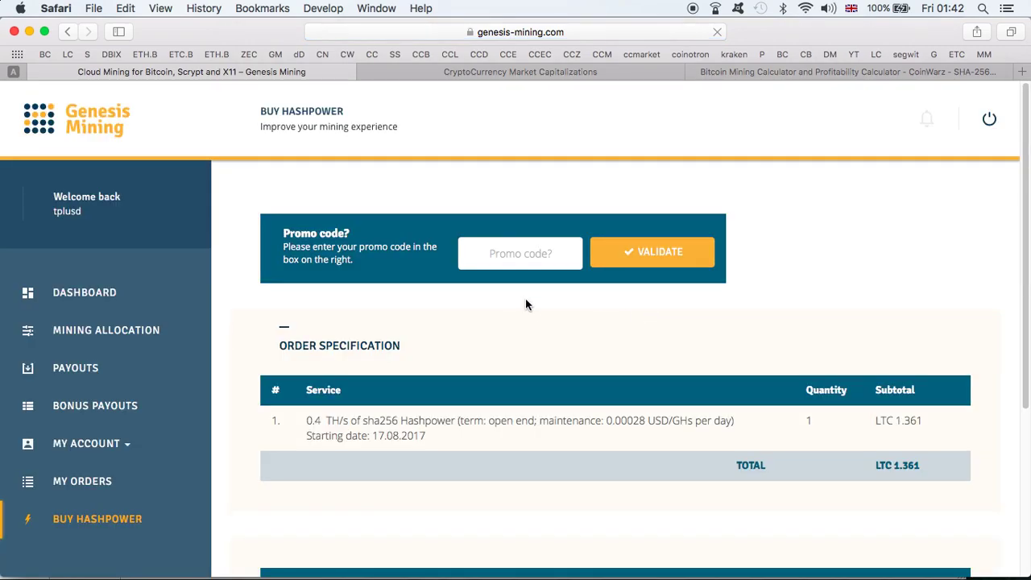
# - Validate the pasted promo code for 3% off (LTC 1.320), agree to terms, and confirm
pyautogui.press('super+v')
pyautogui.click(645, 251)
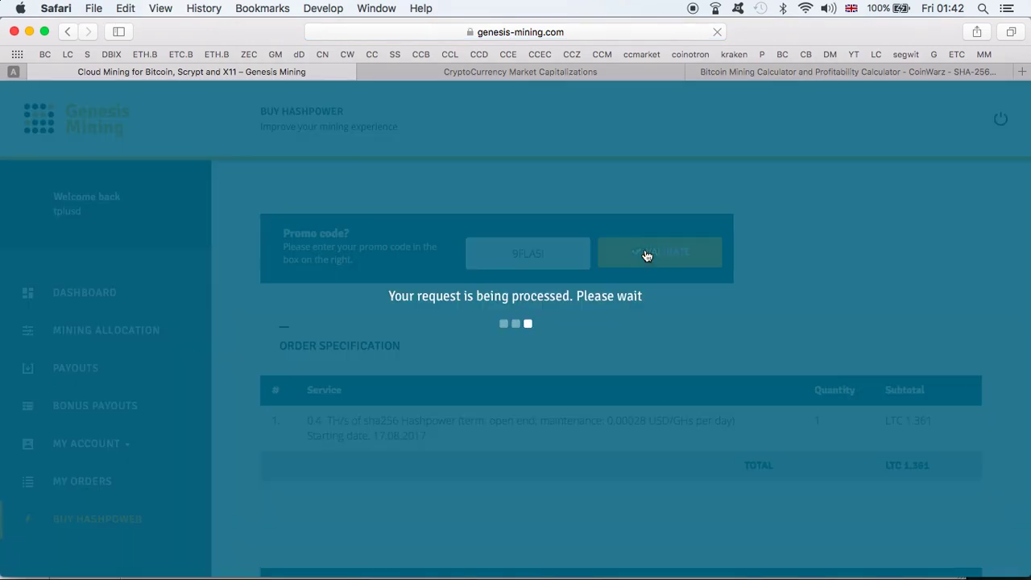
pyautogui.scroll(-3, 832, 328)
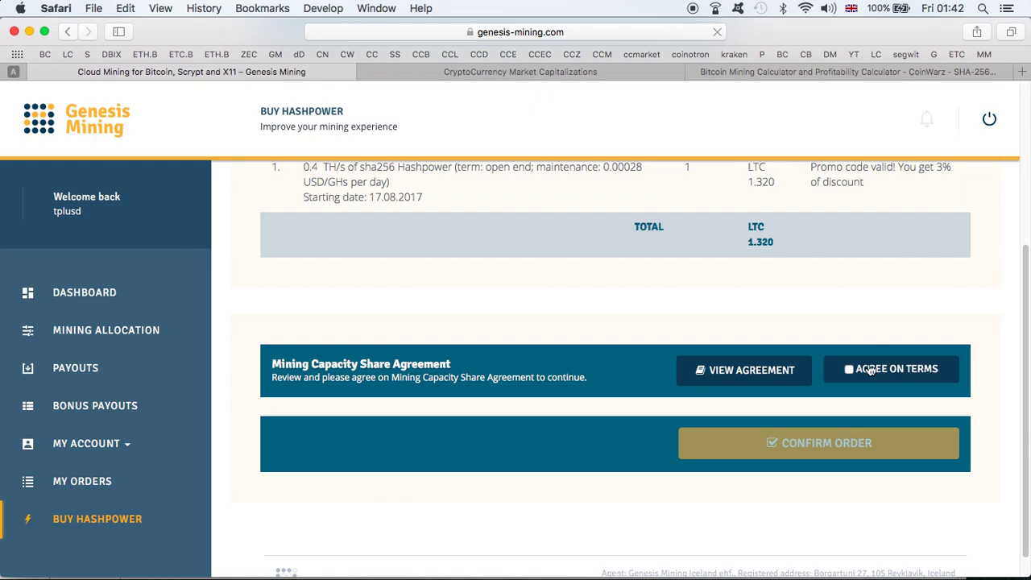
pyautogui.click(863, 369)
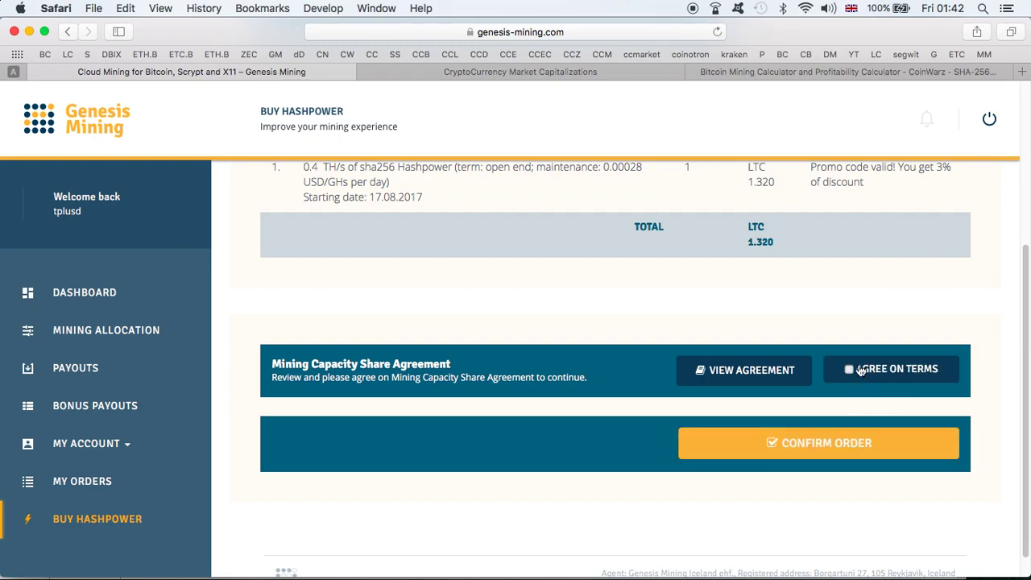
pyautogui.click(866, 440)
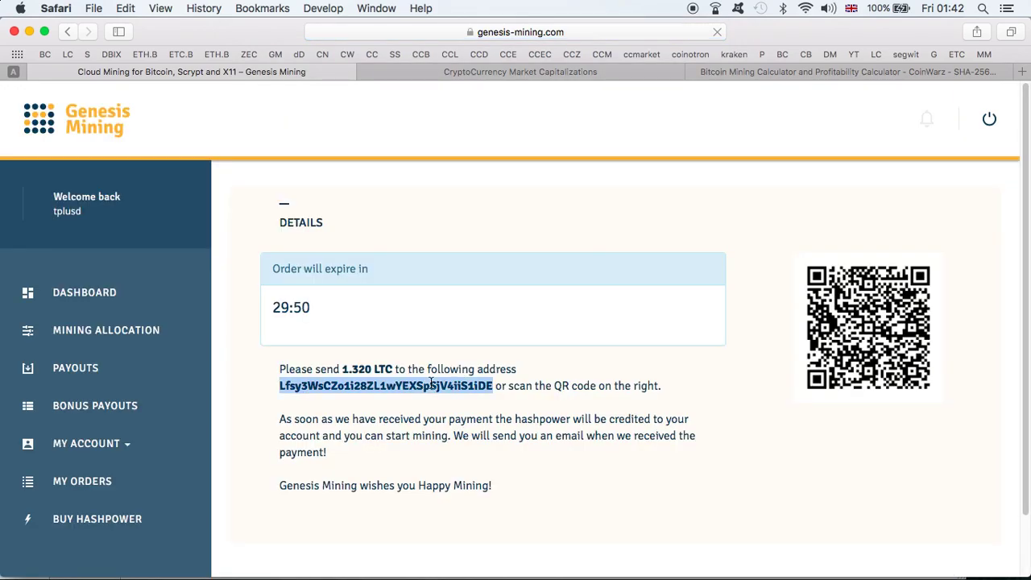
# - Start a new Exodus Litecoin payment to the order's payment address
pyautogui.hotkey('ctrl', 'Up')
pyautogui.click(575, 228)
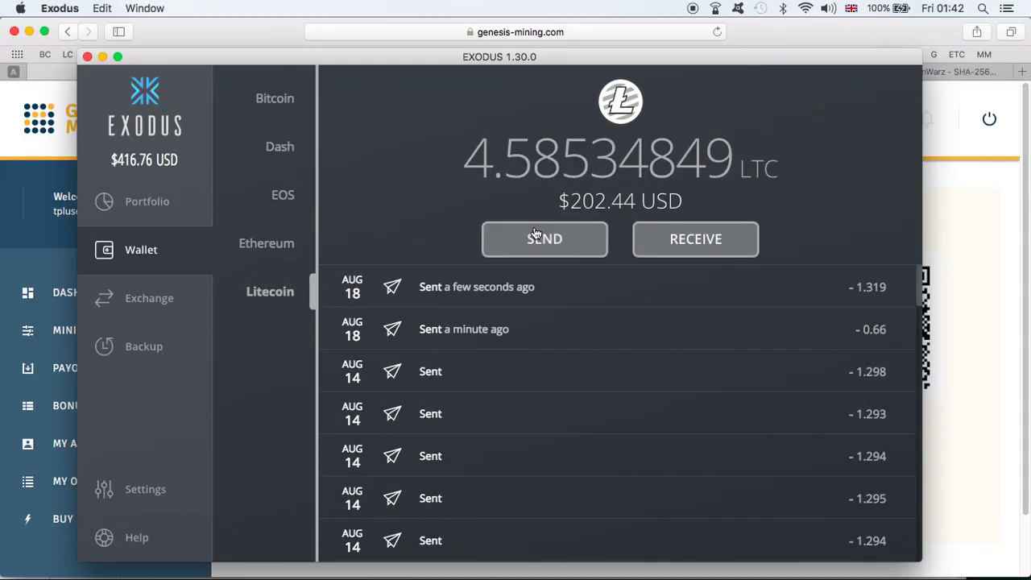
pyautogui.click(535, 235)
pyautogui.press('super+v')
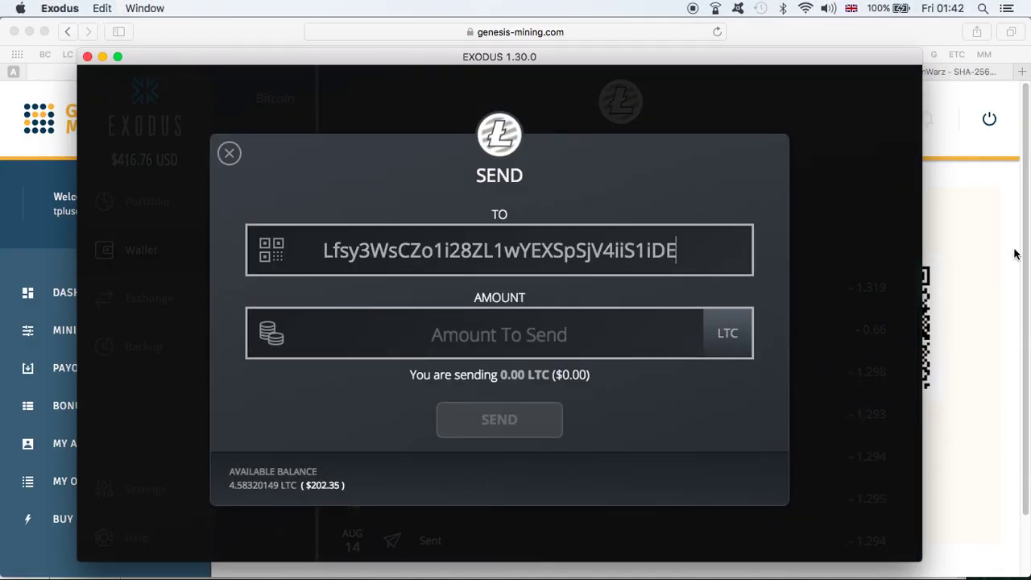
# - Enter the 1.320 LTC amount due into the Exodus payment form
pyautogui.click(968, 272)
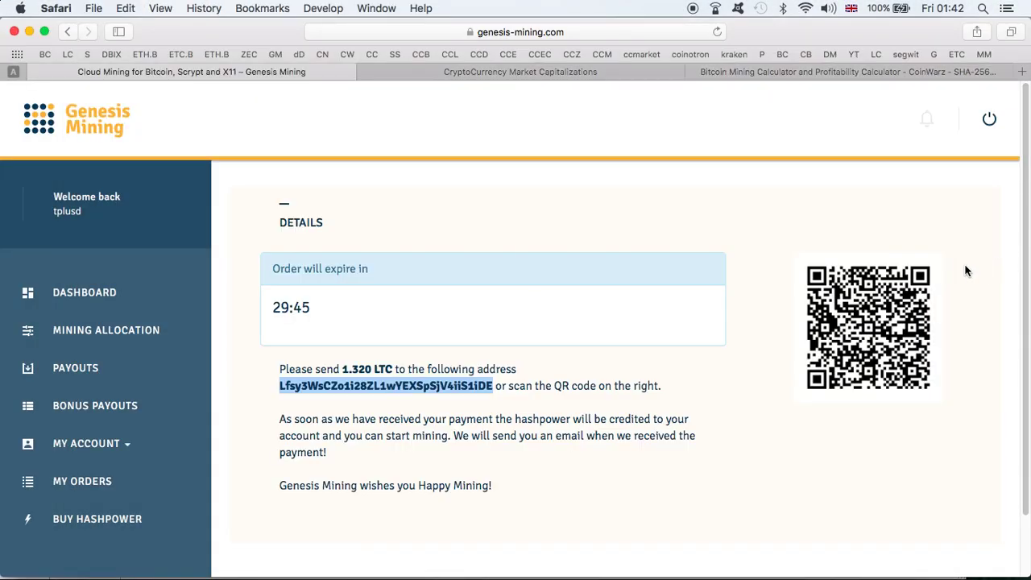
pyautogui.doubleClick(360, 369)
pyautogui.press('super+c')
pyautogui.hotkey('ctrl', 'Up')
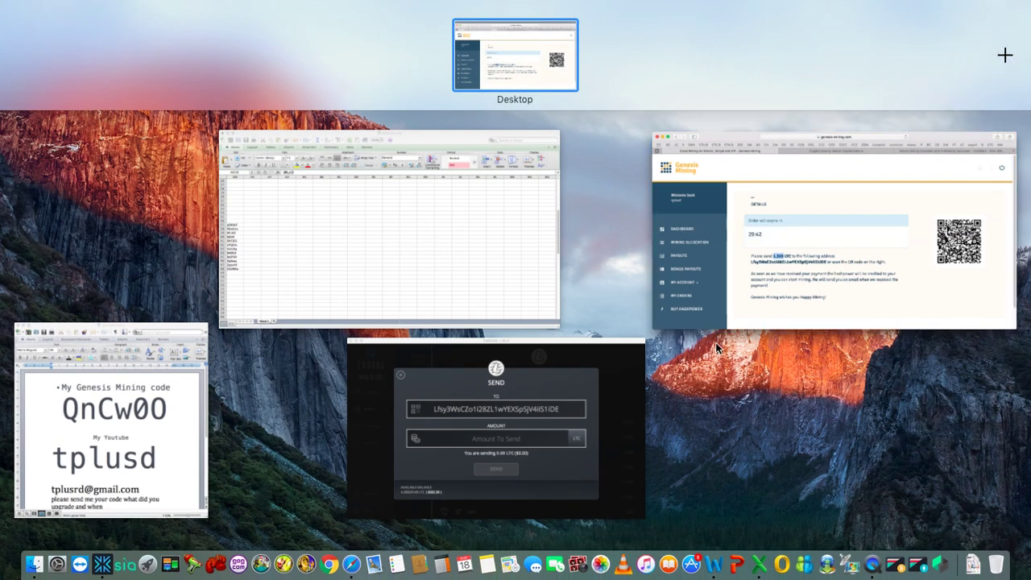
pyautogui.click(544, 435)
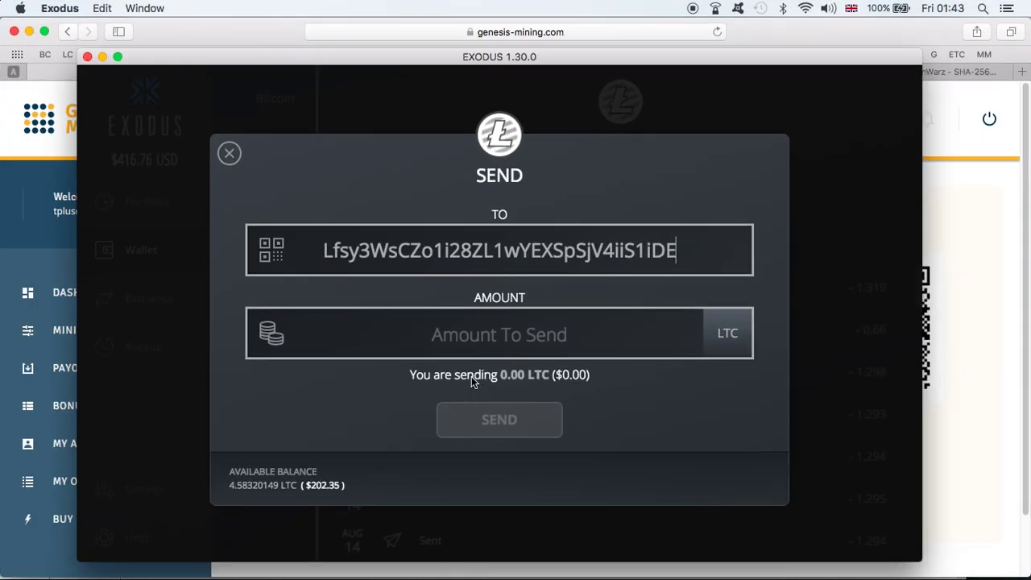
pyautogui.press('super+v')
# - Send and confirm the 1.32 LTC payment, then return to the Genesis Mining page
pyautogui.click(527, 425)
pyautogui.click(531, 419)
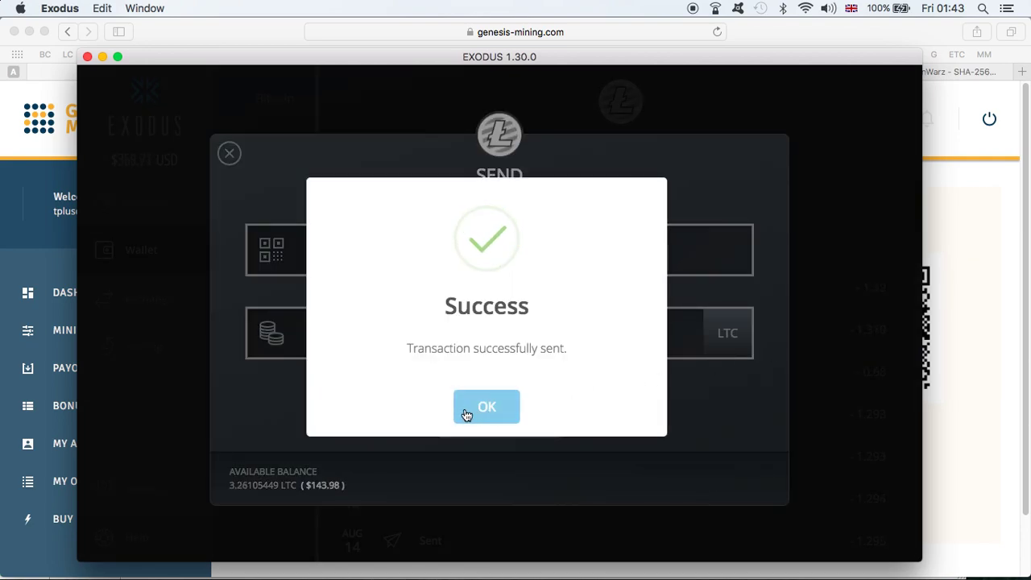
pyautogui.click(466, 414)
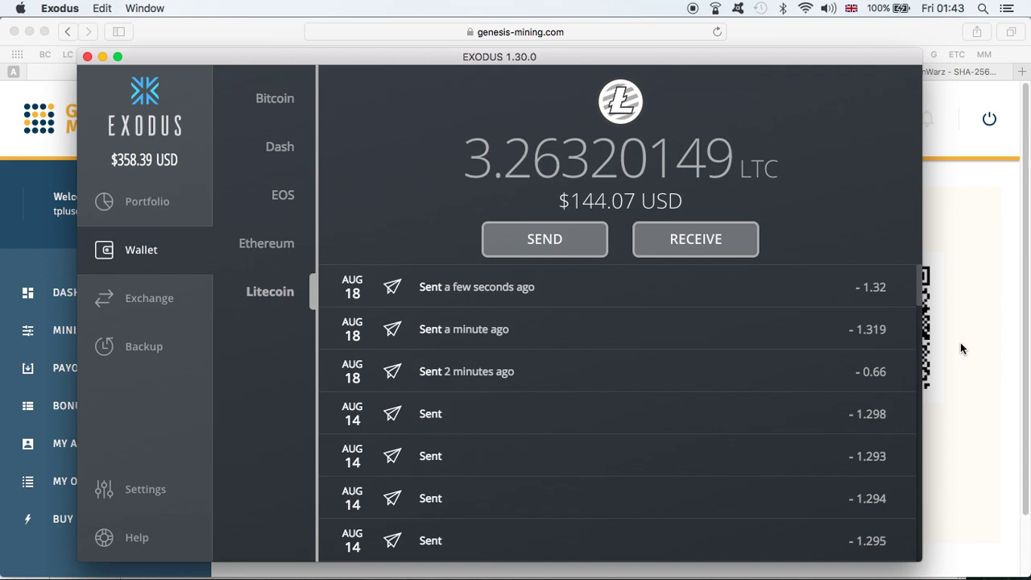
pyautogui.click(961, 345)
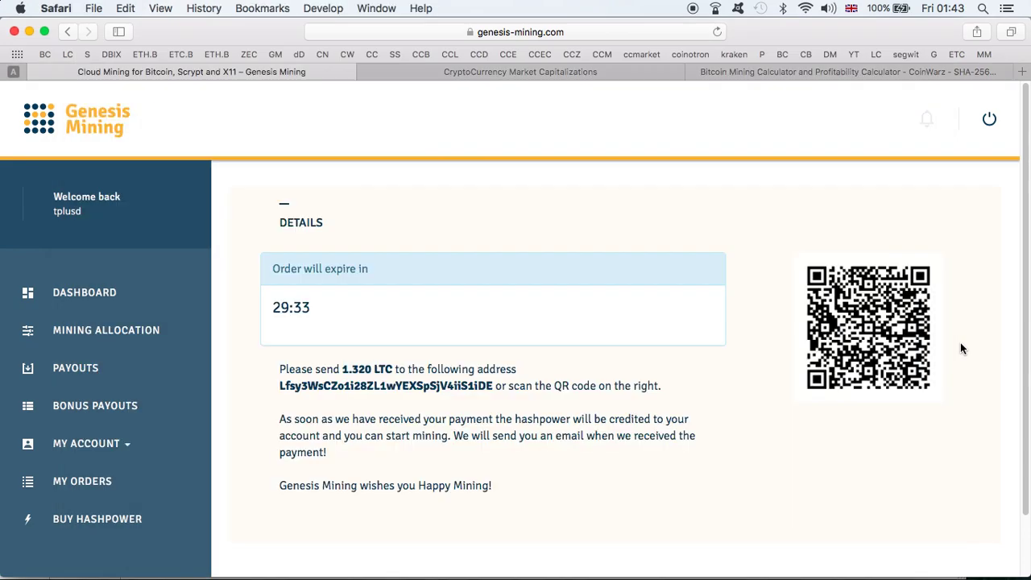
# - On Buy Hashpower, set Bitcoin to 0.4 TH/s and choose Litecoin payment
pyautogui.click(72, 519)
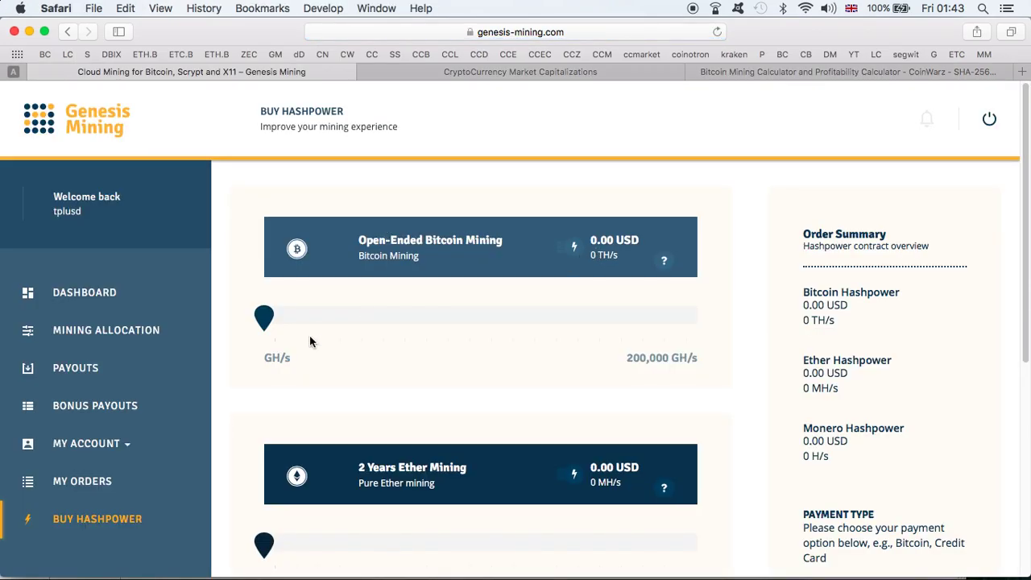
pyautogui.click(318, 323)
pyautogui.moveTo(323, 322); pyautogui.dragTo(337, 322)
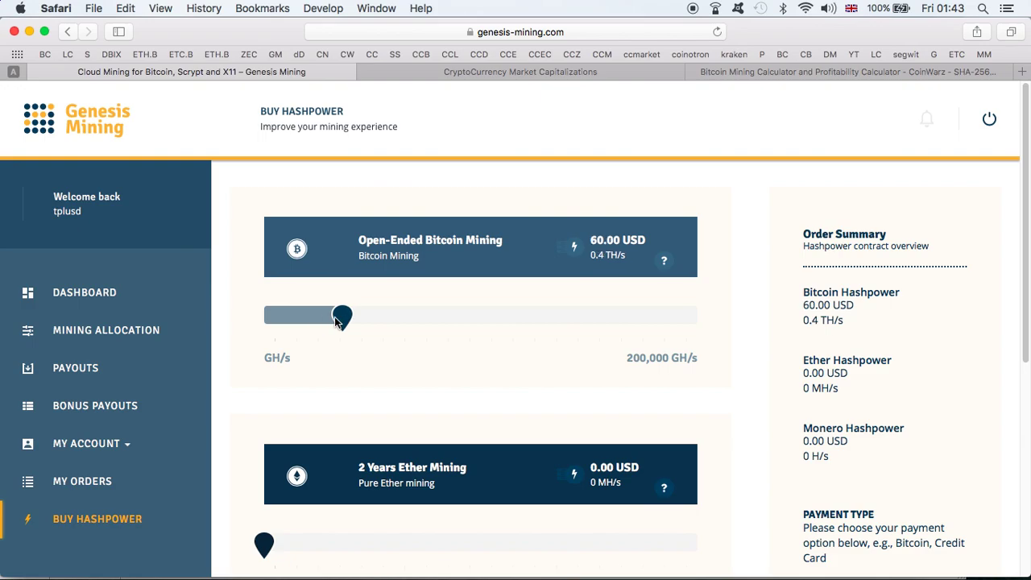
pyautogui.scroll(-3, 870, 358)
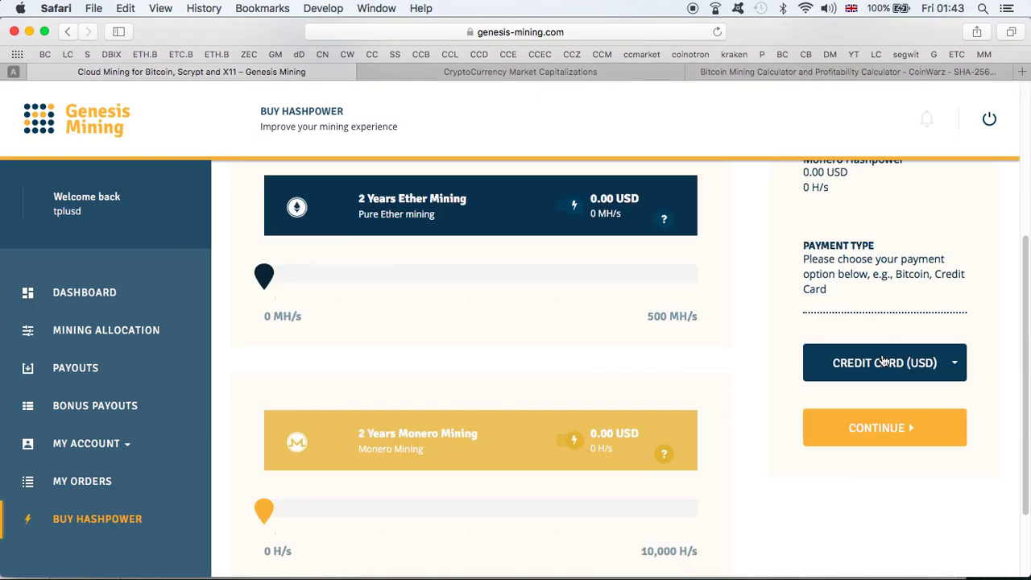
pyautogui.click(884, 360)
pyautogui.click(874, 475)
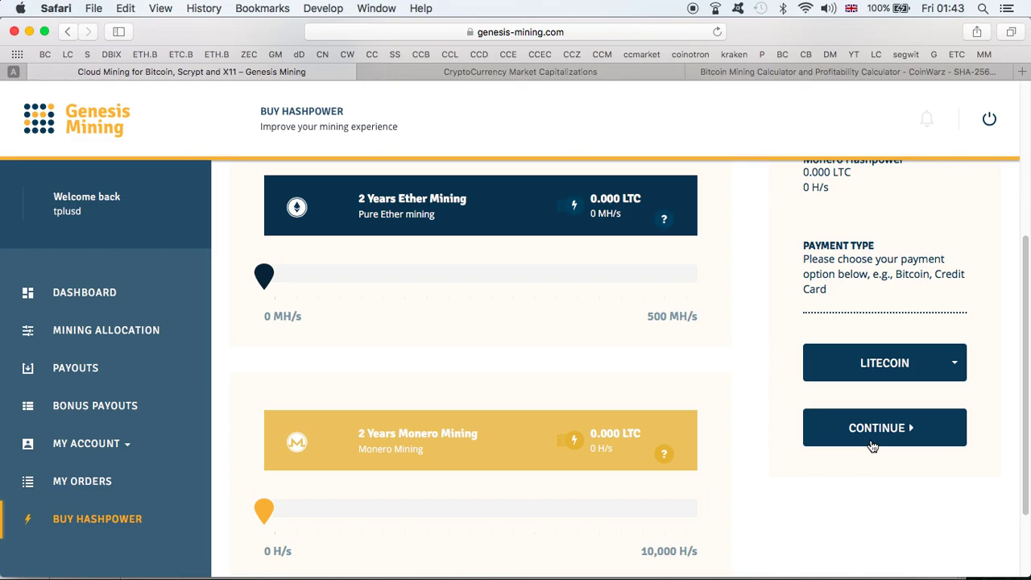
# - Copy the next promo code from the CODES spreadsheet
pyautogui.hotkey('ctrl', 'Up')
pyautogui.click(460, 250)
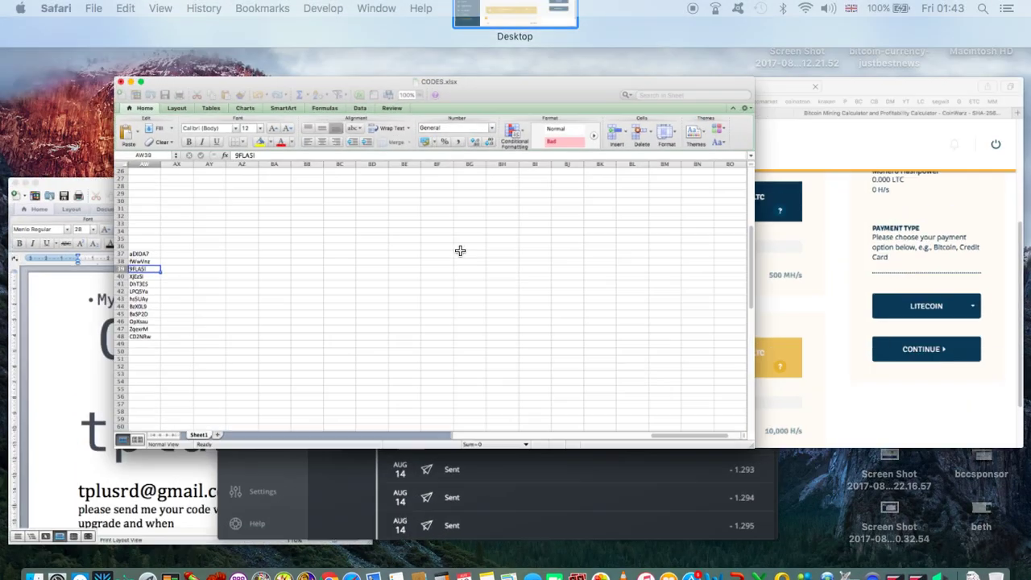
pyautogui.click(46, 319)
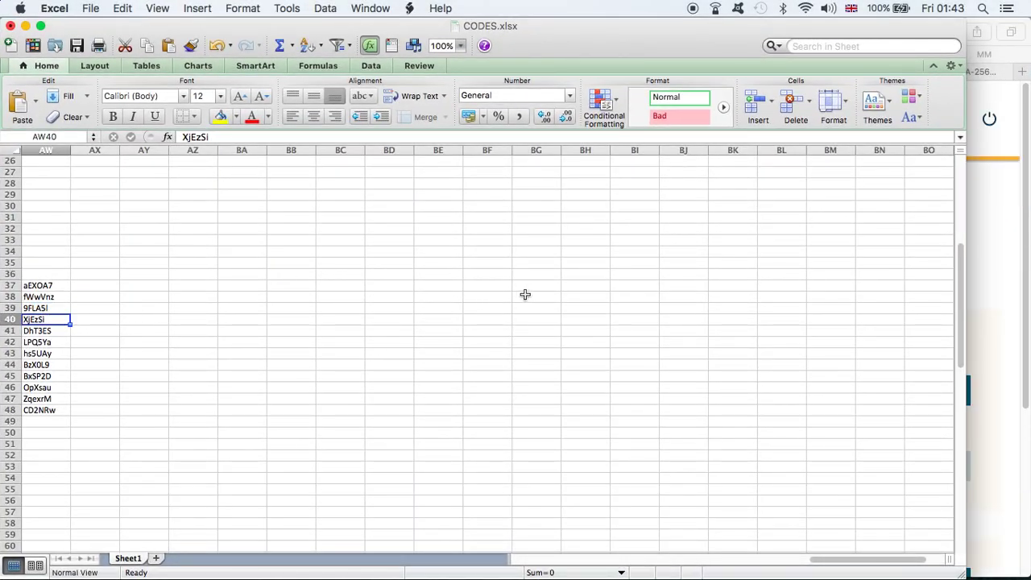
pyautogui.press('super+c')
pyautogui.click(1006, 233)
# - Apply the promo code, agree to the terms, and confirm the 1.319 LTC order
pyautogui.click(517, 244)
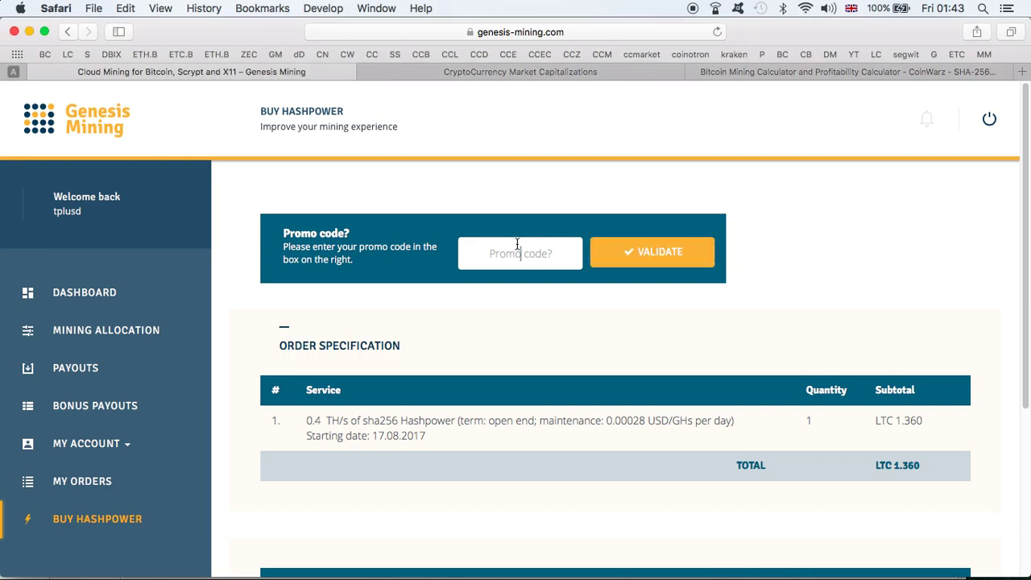
pyautogui.press('super+v')
pyautogui.click(651, 250)
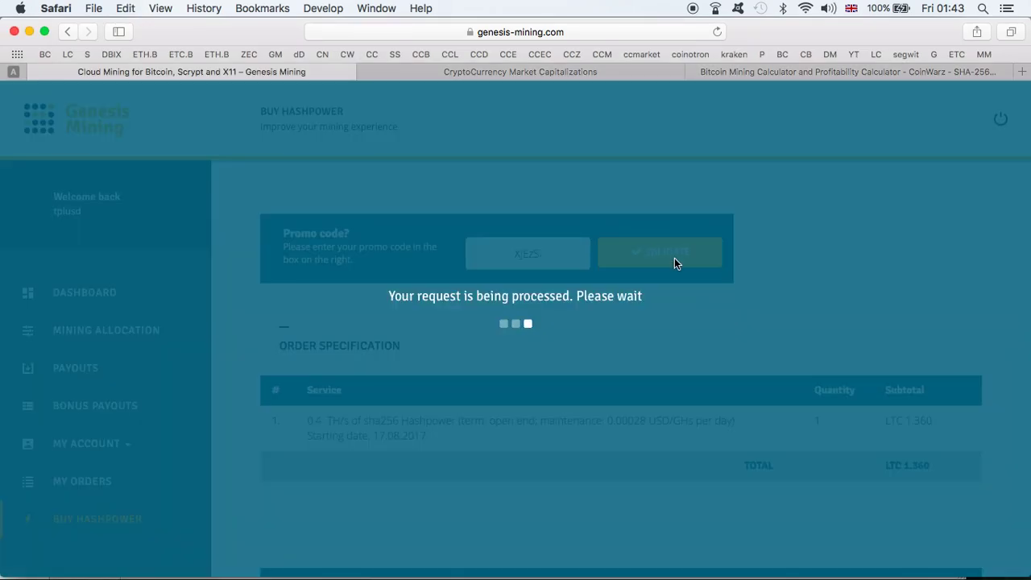
pyautogui.scroll(-5, 679, 270)
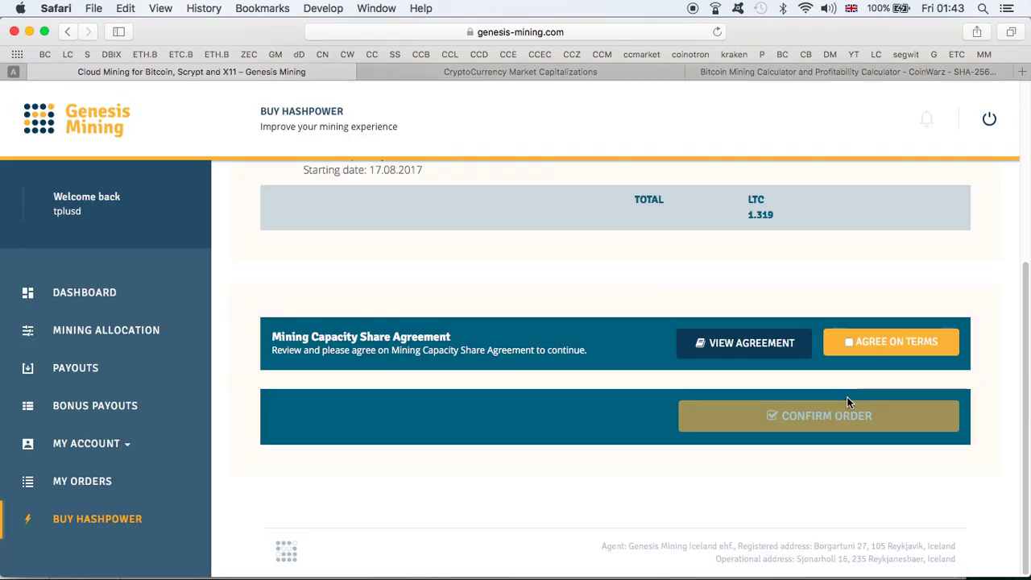
pyautogui.click(850, 337)
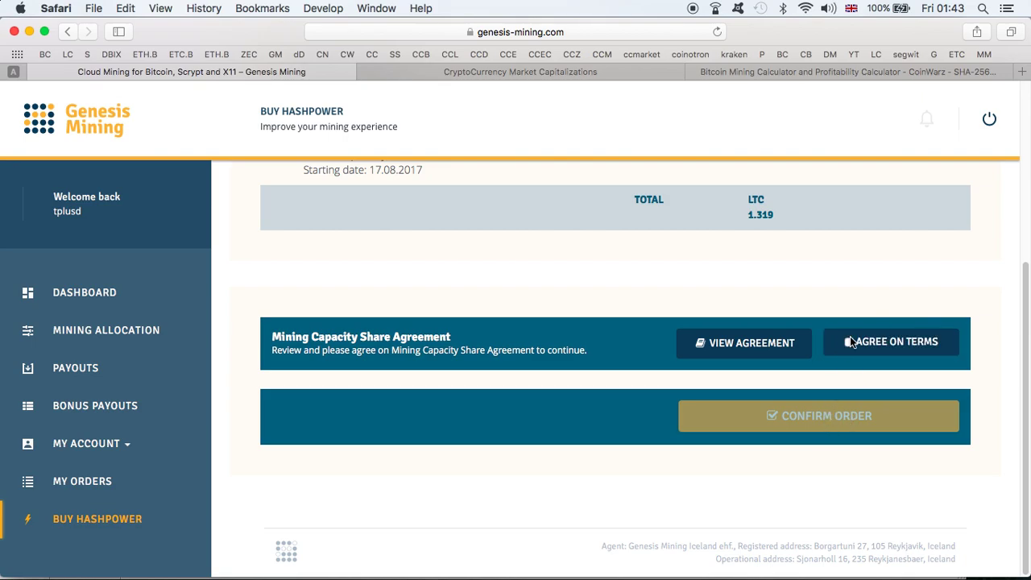
pyautogui.click(838, 417)
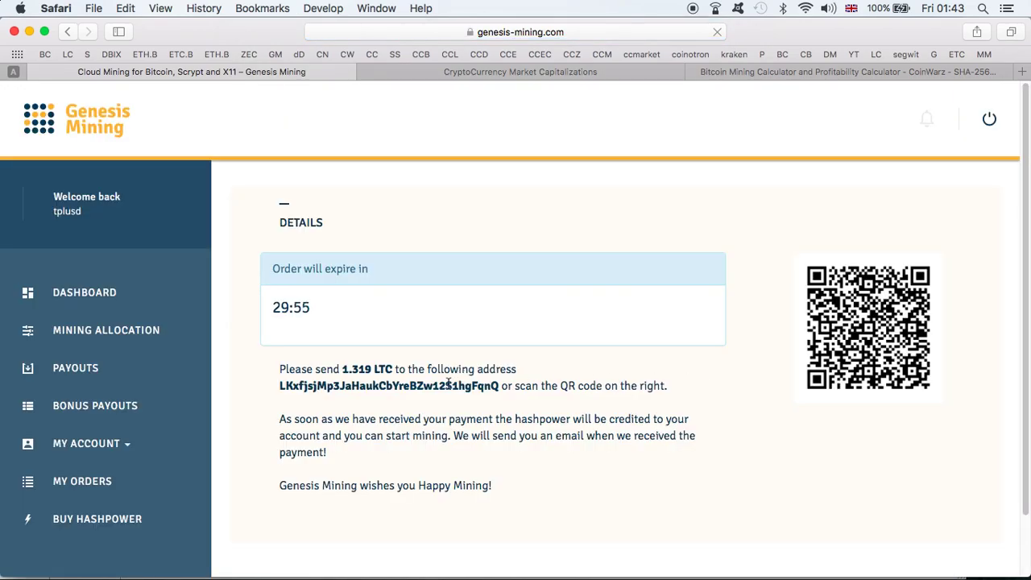
# - Copy the order's payment address into a new Exodus Litecoin send form as recipient
pyautogui.doubleClick(448, 385)
pyautogui.press('super+c')
pyautogui.hotkey('ctrl', 'Up')
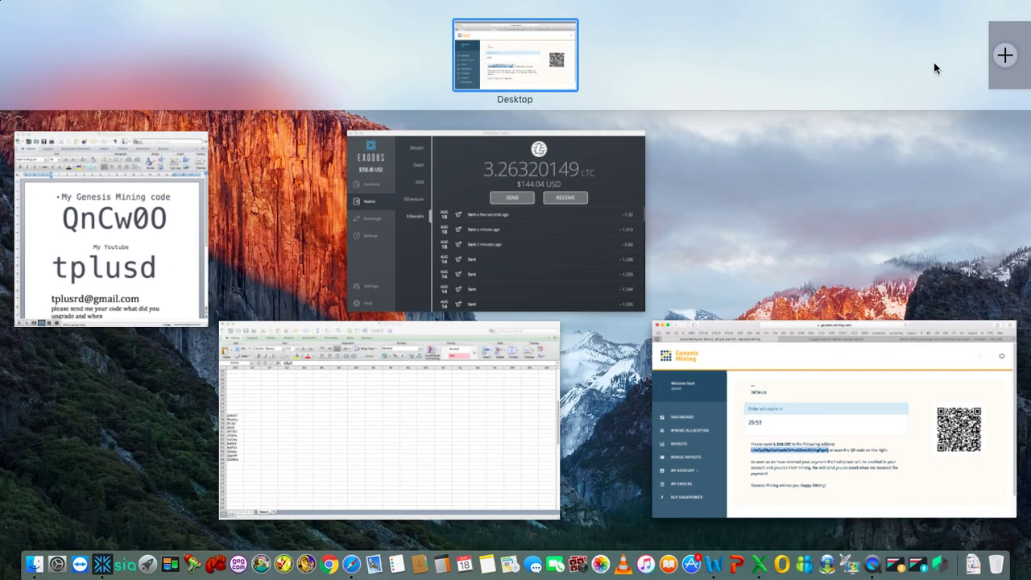
pyautogui.click(583, 294)
pyautogui.click(535, 239)
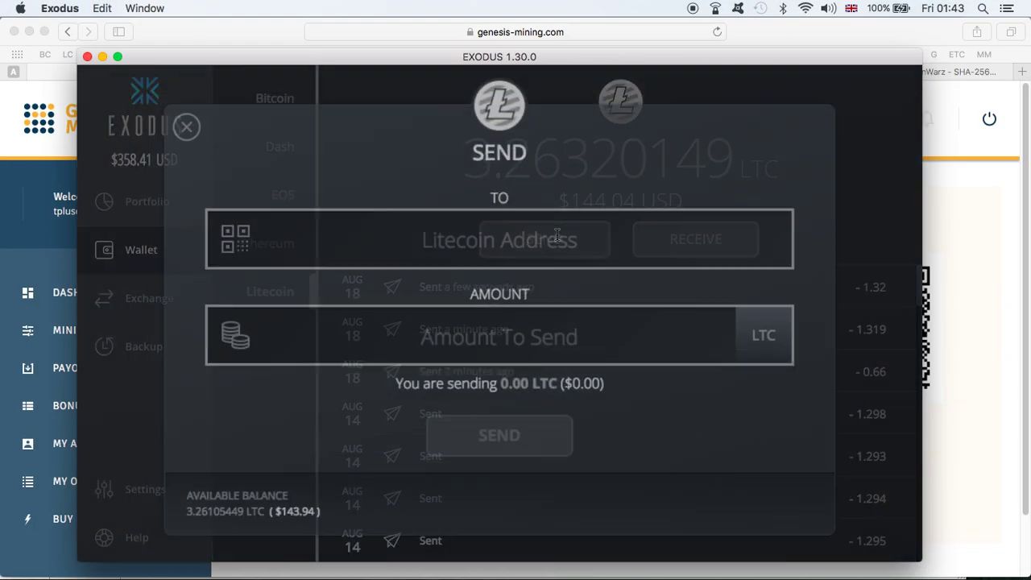
pyautogui.press('super+v')
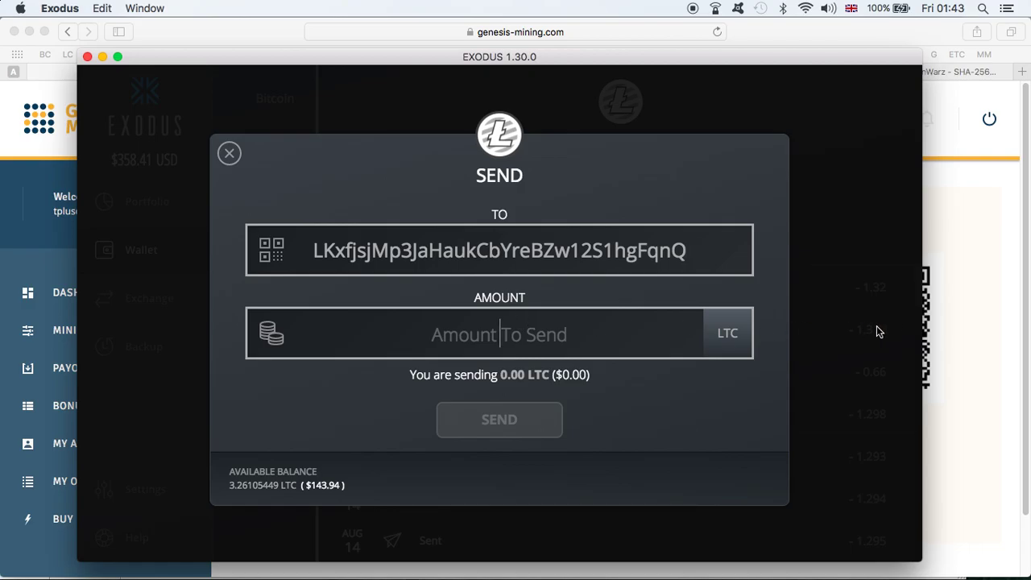
# - Copy the 1.319 LTC amount due into Exodus and send the $58.22 payment
pyautogui.click(956, 322)
pyautogui.doubleClick(346, 369)
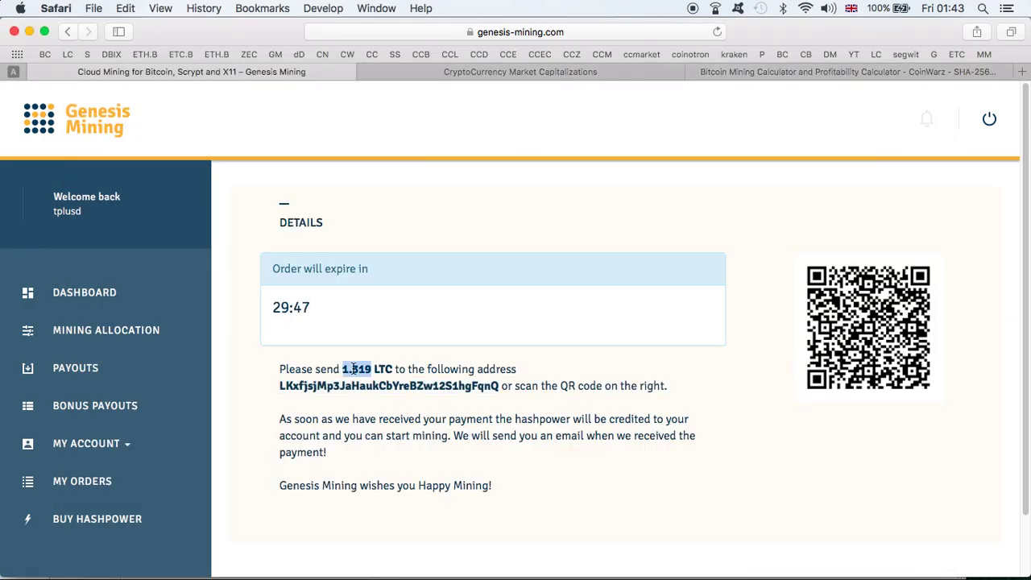
pyautogui.press('super+c')
pyautogui.hotkey('ctrl', 'Up')
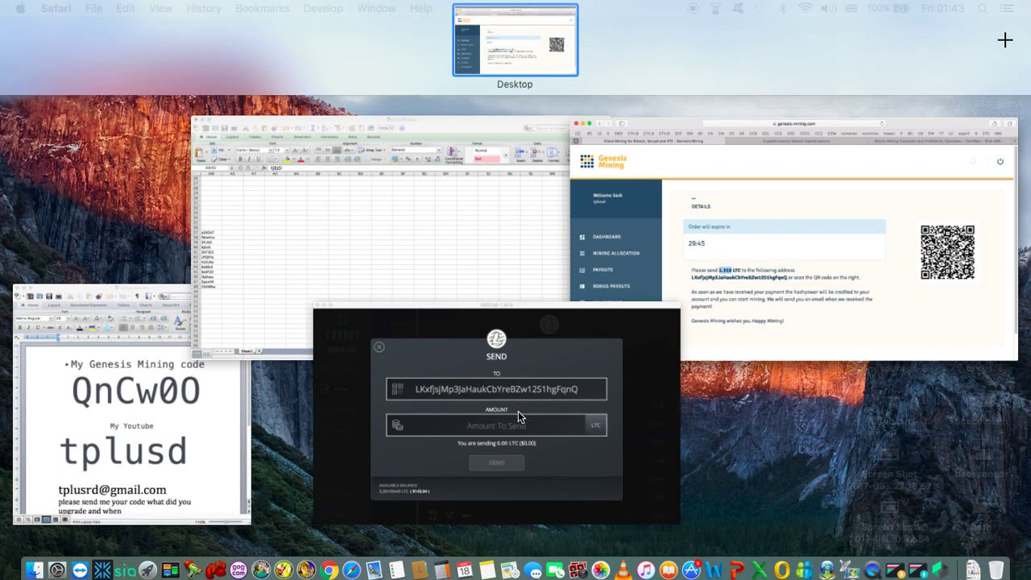
pyautogui.click(518, 411)
pyautogui.press('super+v')
pyautogui.click(508, 418)
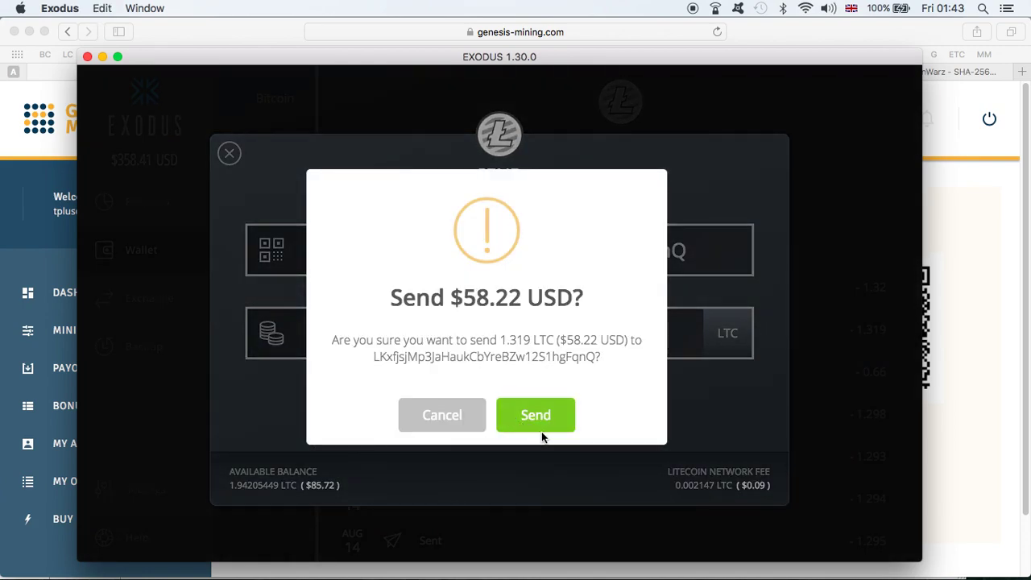
pyautogui.click(541, 420)
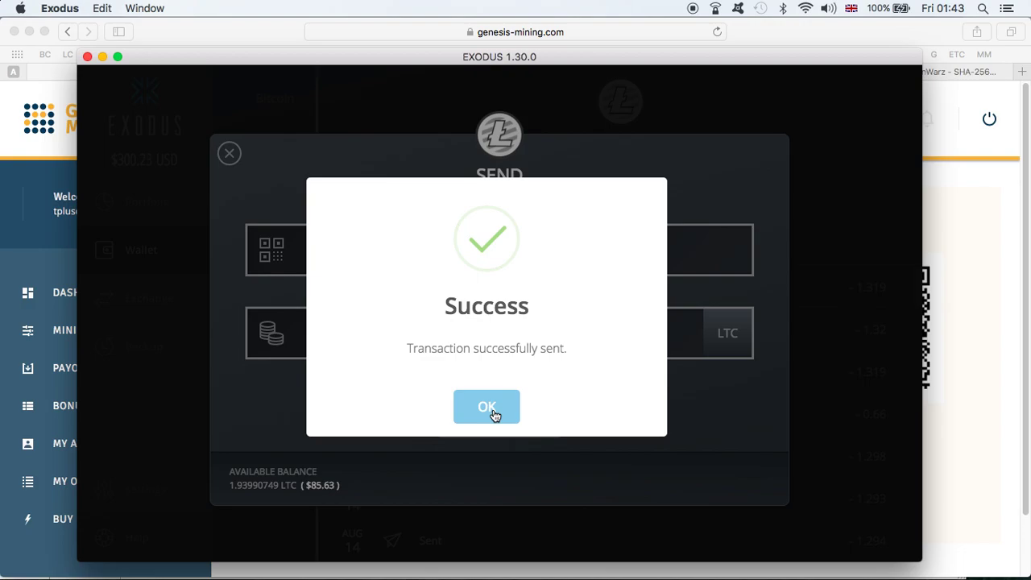
pyautogui.click(487, 408)
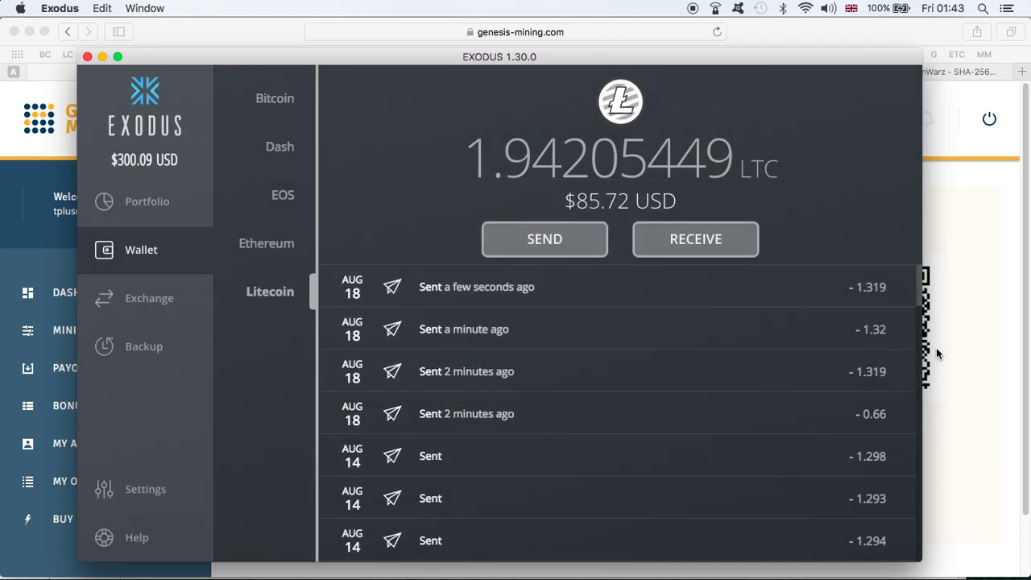
pyautogui.click(936, 348)
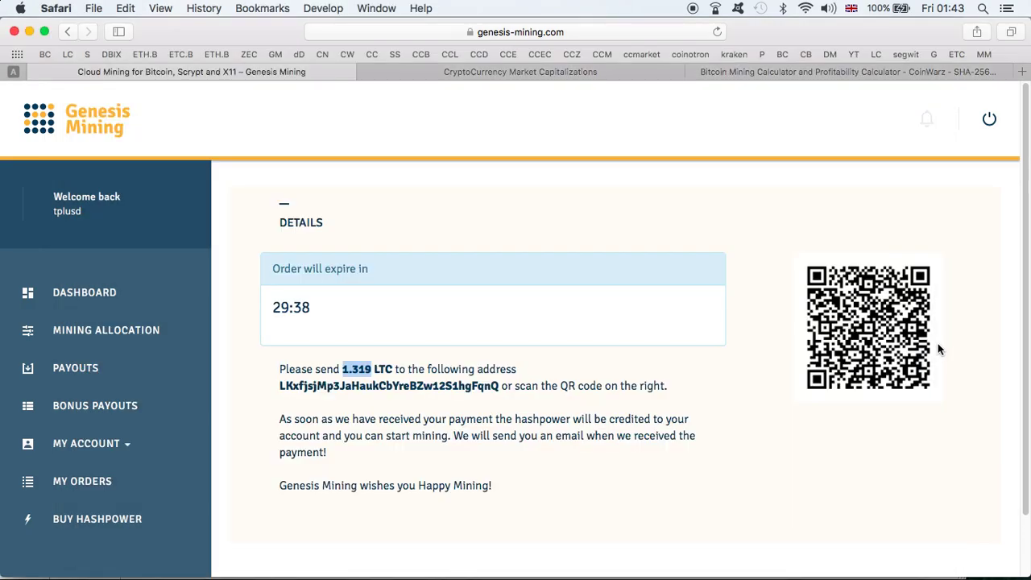
# - Open Buy Hashpower and copy the next unused promo code from the codes spreadsheet
pyautogui.click(96, 519)
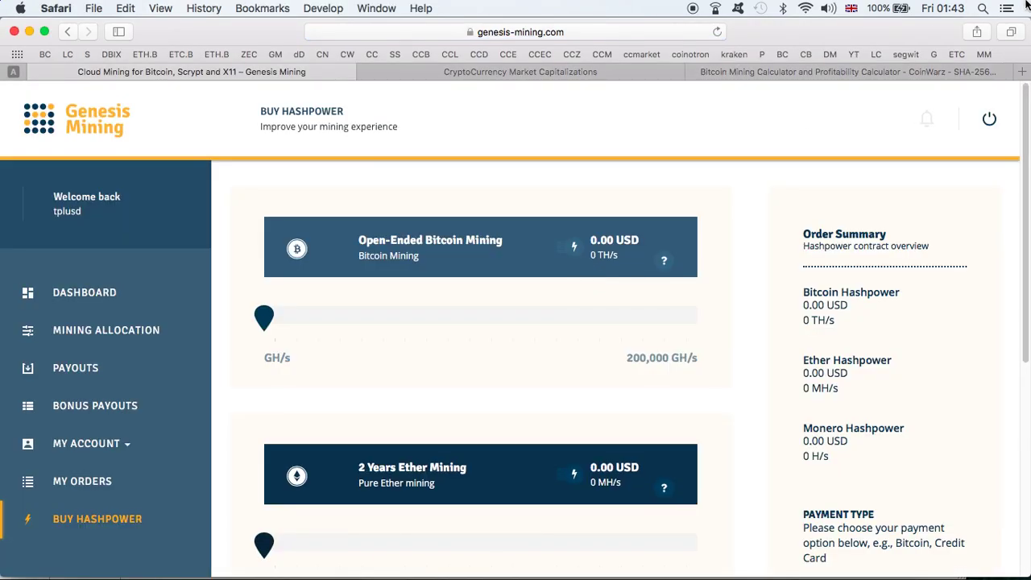
pyautogui.hotkey('ctrl', 'Up')
pyautogui.click(466, 221)
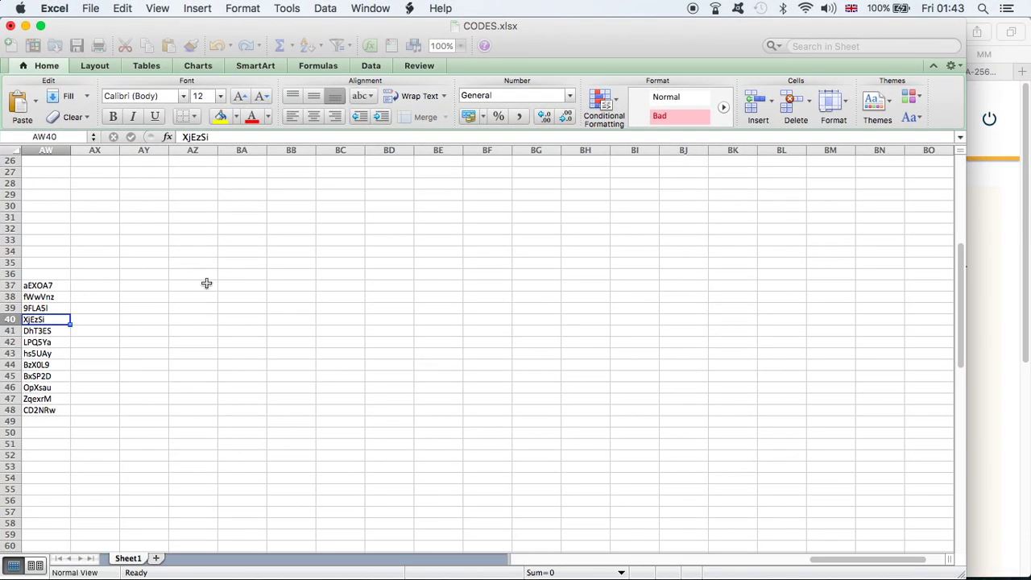
pyautogui.click(58, 330)
pyautogui.press('super+c')
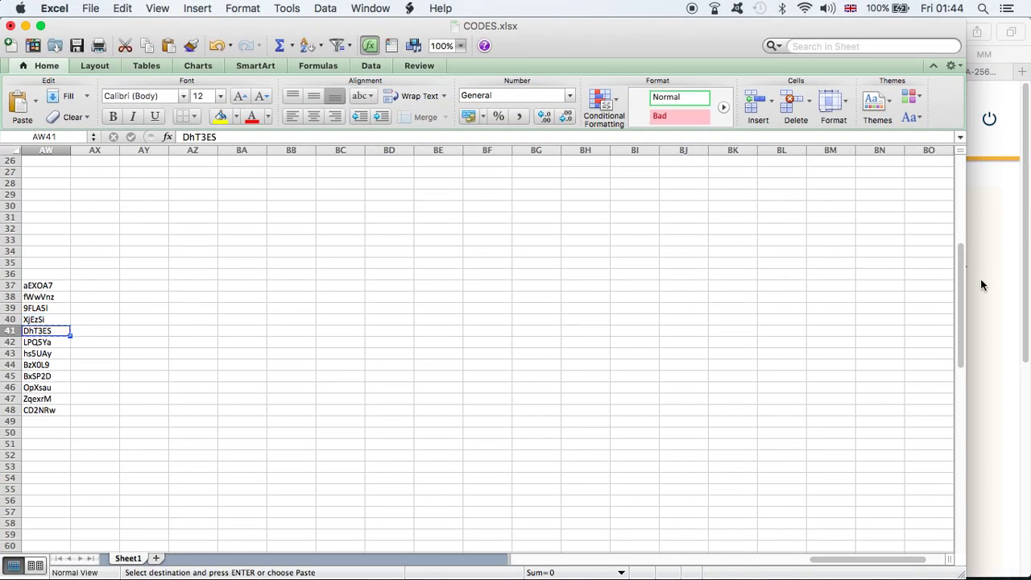
pyautogui.click(993, 294)
# - Set open-ended Bitcoin hashpower to 0.4 TH/s, paid with Litecoin, and continue
pyautogui.moveTo(301, 314); pyautogui.dragTo(319, 319)
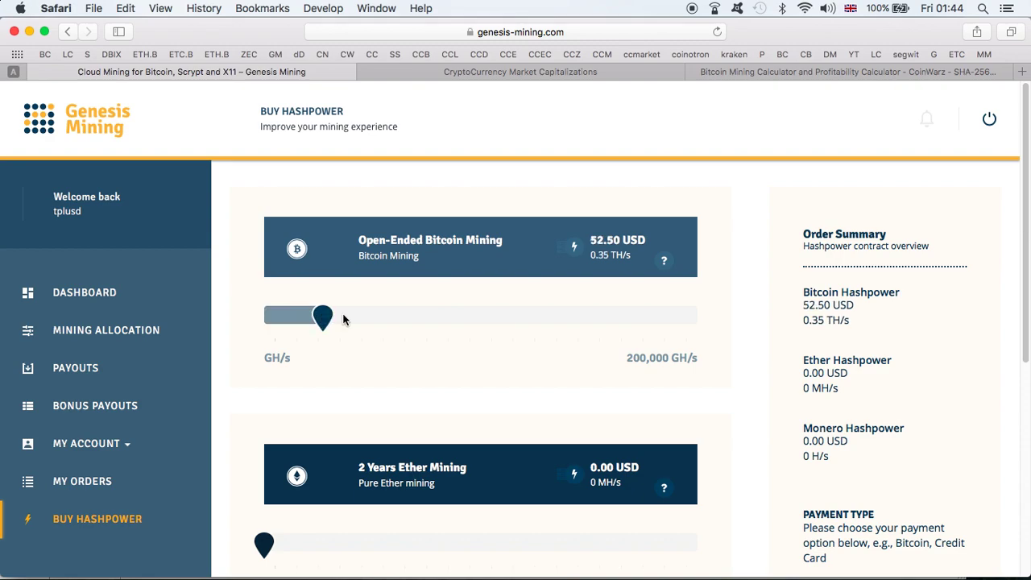
pyautogui.moveTo(337, 318); pyautogui.dragTo(341, 320)
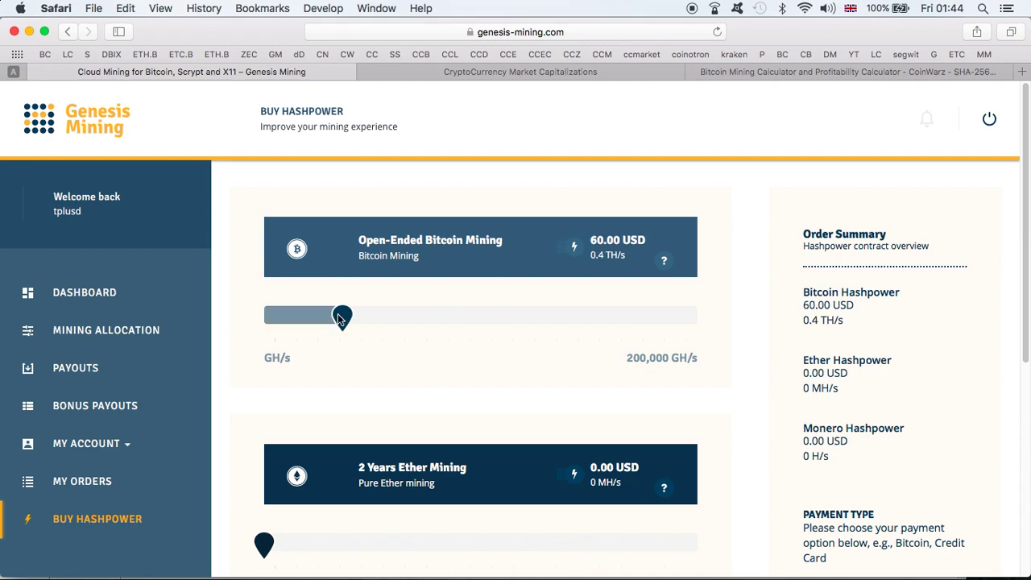
pyautogui.scroll(-5, 836, 379)
pyautogui.click(899, 354)
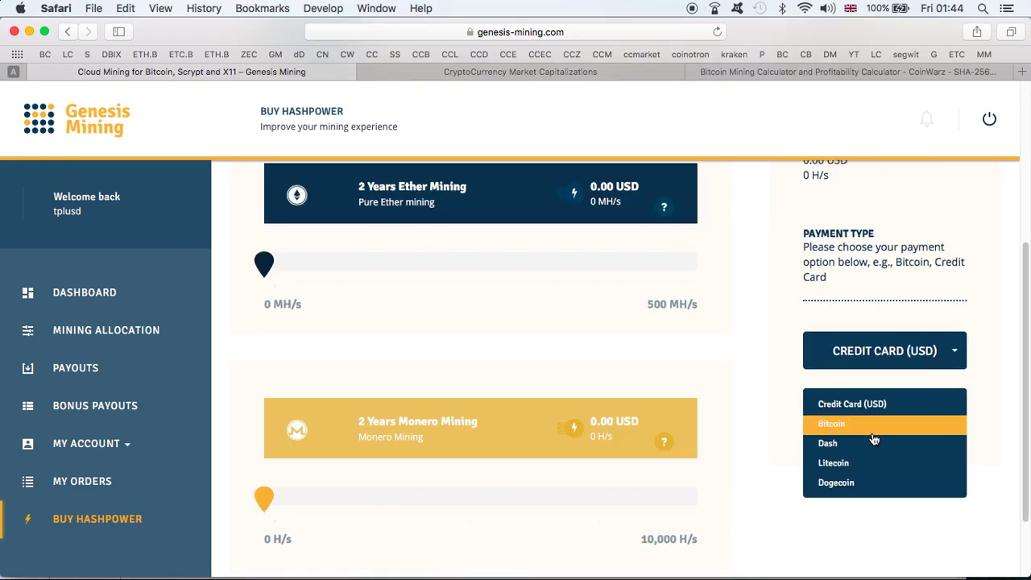
pyautogui.click(868, 463)
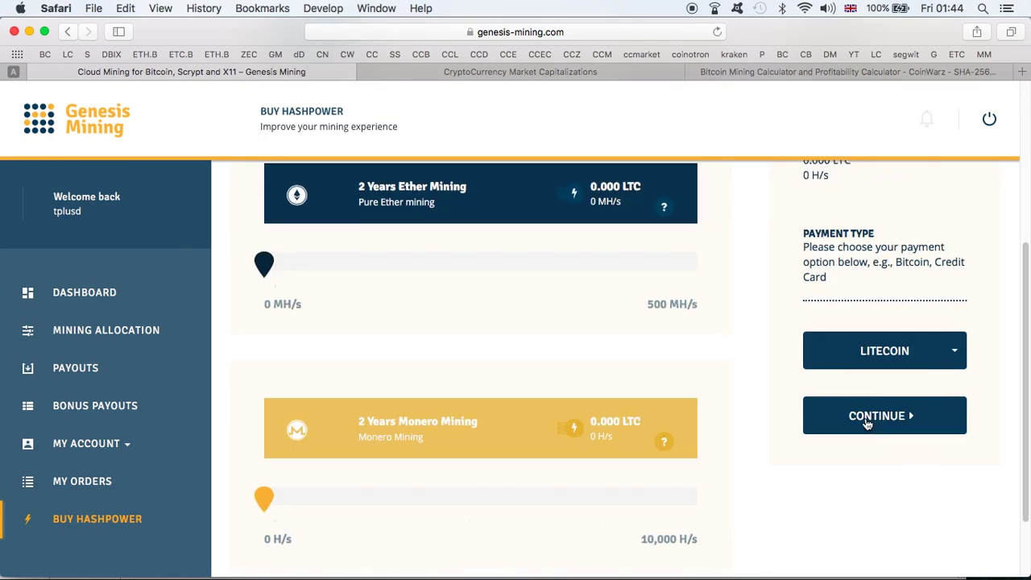
pyautogui.click(866, 422)
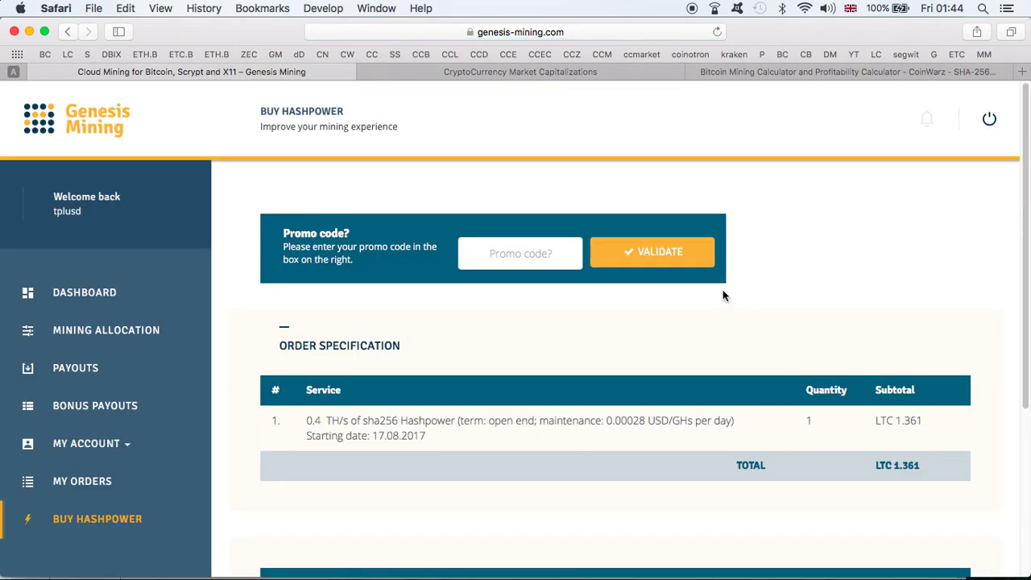
# - Apply the promo code, accept the terms and confirm the 1.320 LTC order
pyautogui.press('super+v')
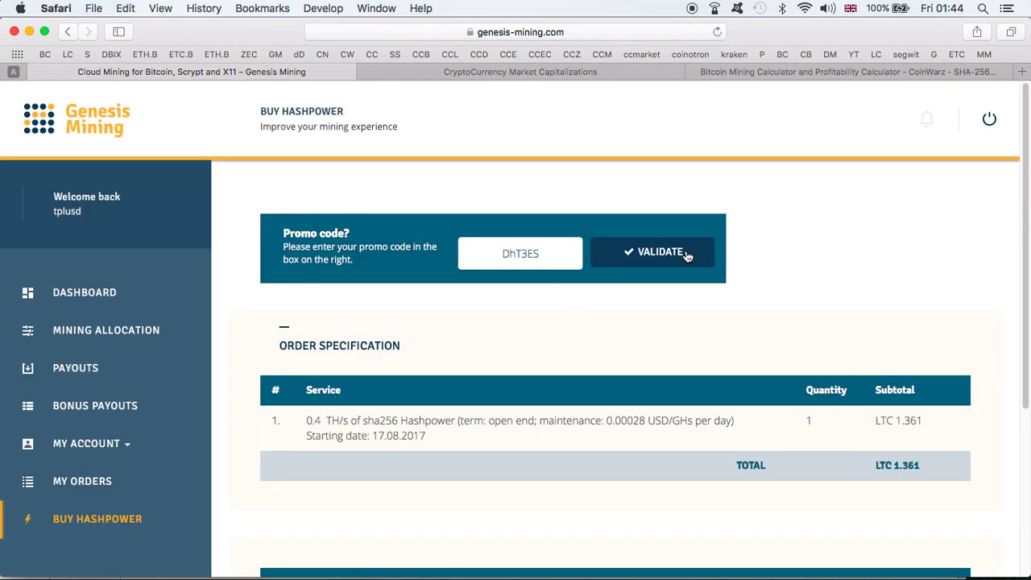
pyautogui.click(682, 253)
pyautogui.scroll(-5, 943, 395)
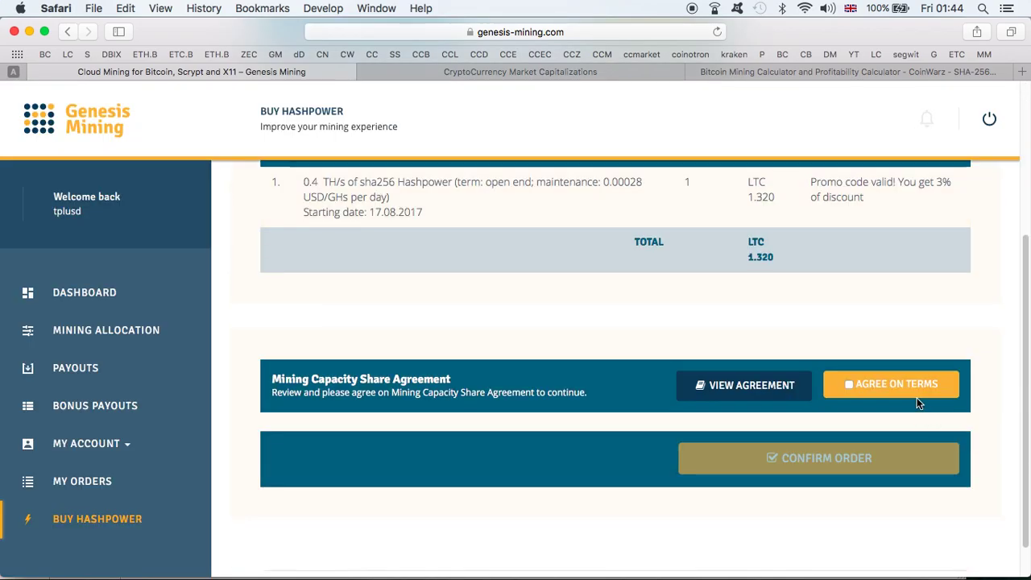
pyautogui.click(848, 384)
pyautogui.click(862, 464)
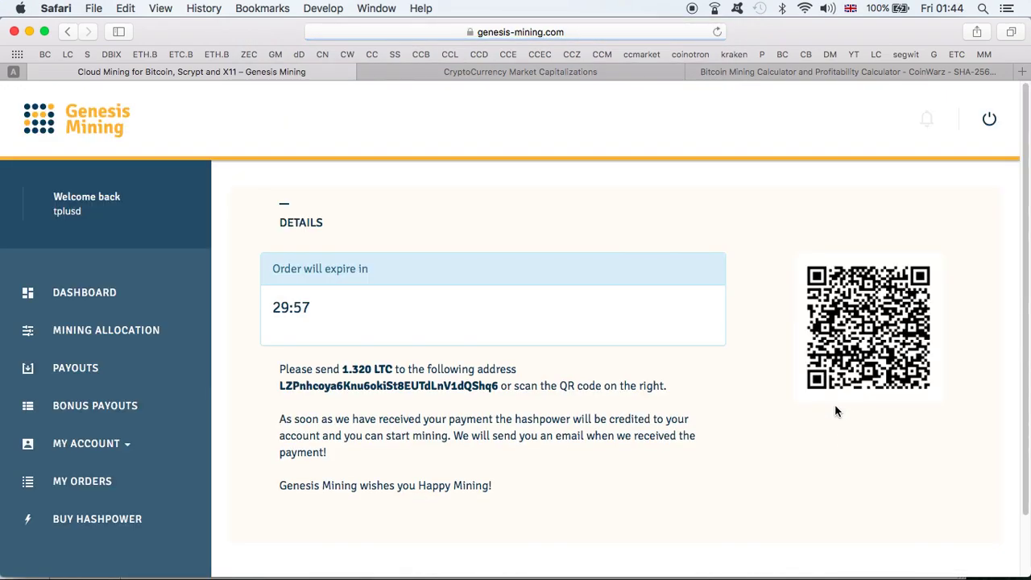
# - Copy the Litecoin payment address into a new Exodus send form as recipient
pyautogui.doubleClick(417, 386)
pyautogui.press('super+c')
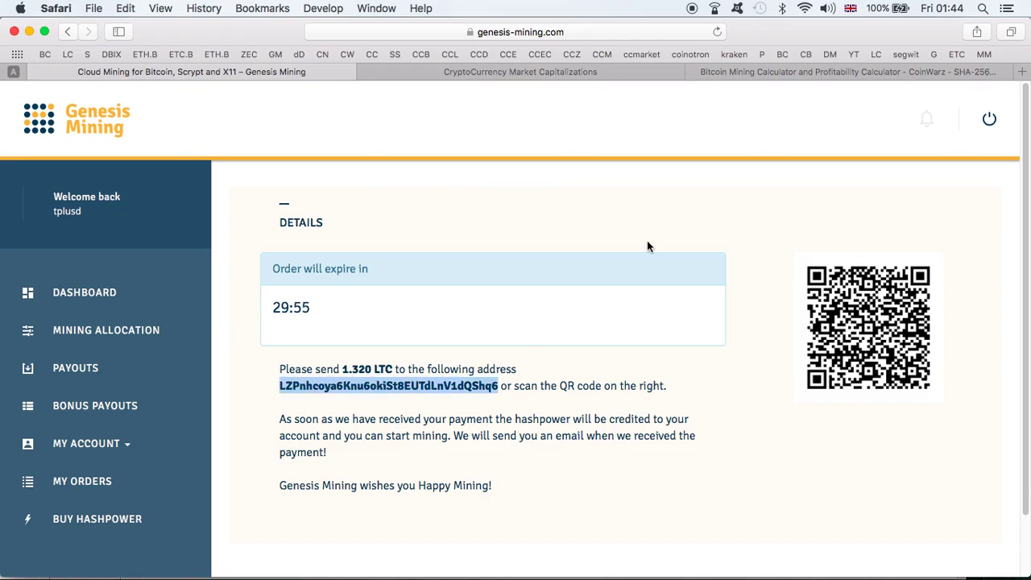
pyautogui.hotkey('ctrl', 'Up')
pyautogui.click(607, 233)
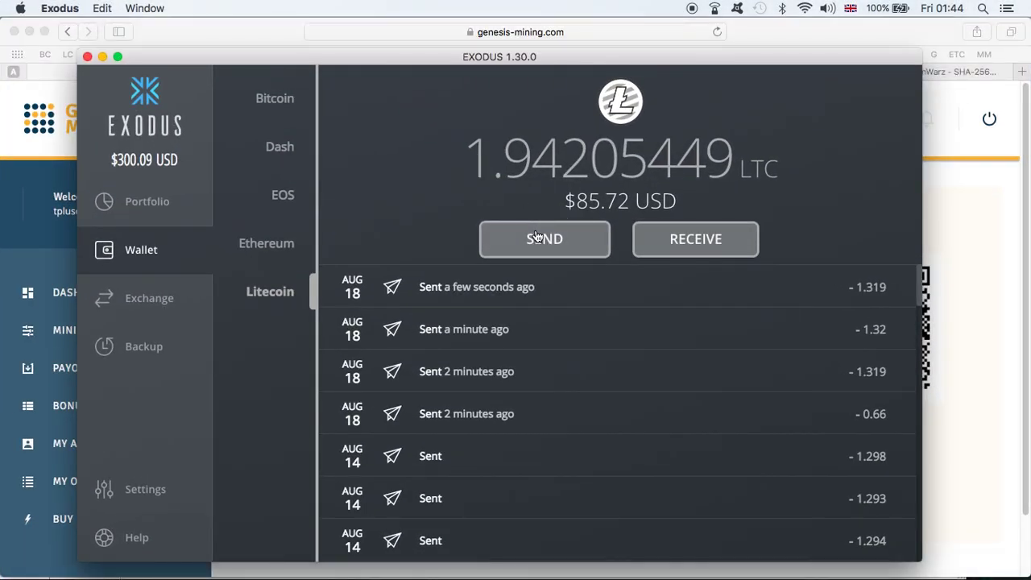
pyautogui.click(538, 234)
pyautogui.click(709, 263)
pyautogui.press('super+v')
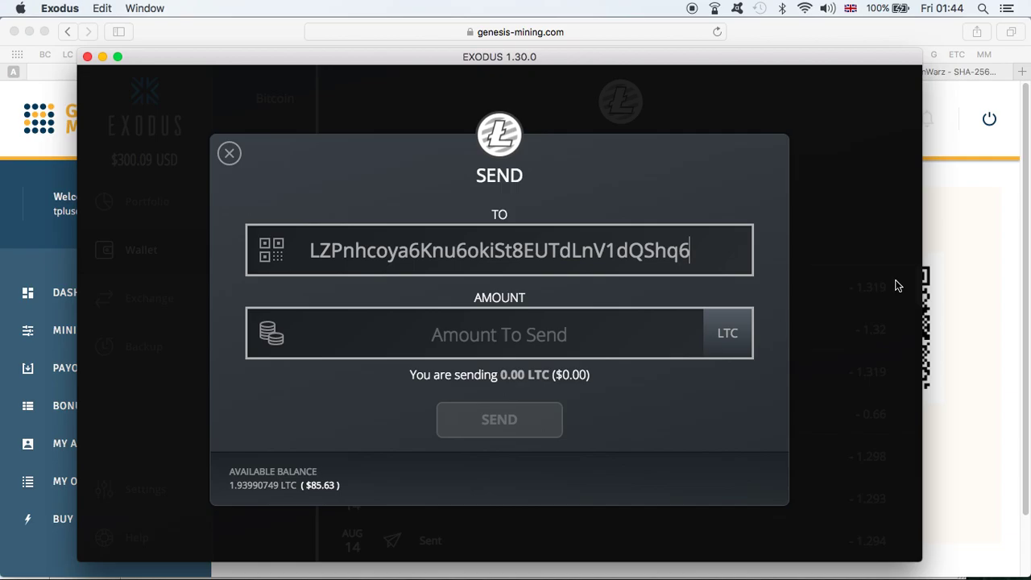
# - Send 1.320 LTC to that address, leaving 0.61990749 LTC in the wallet
pyautogui.click(970, 324)
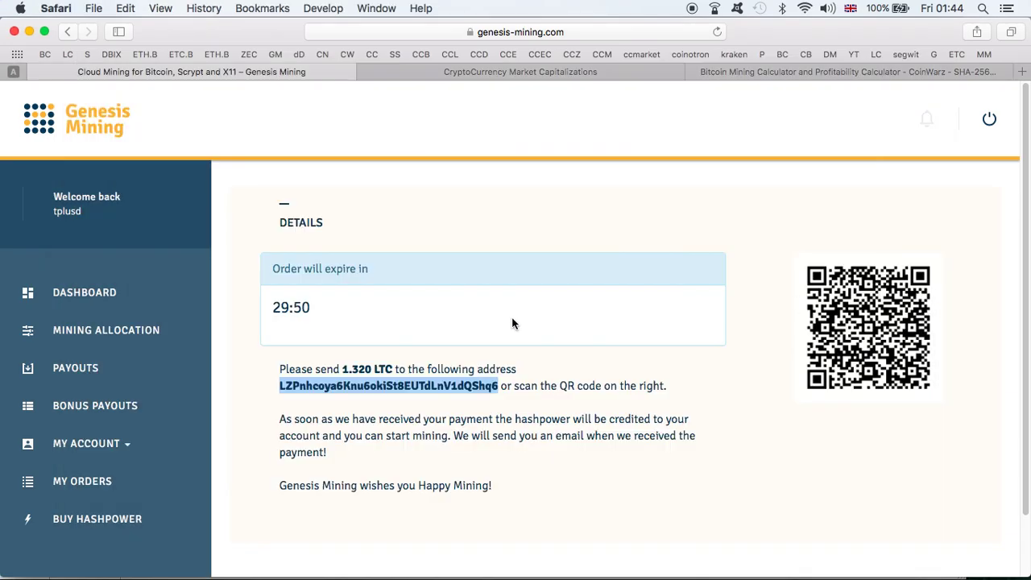
pyautogui.doubleClick(357, 368)
pyautogui.hotkey('ctrl', 'Up')
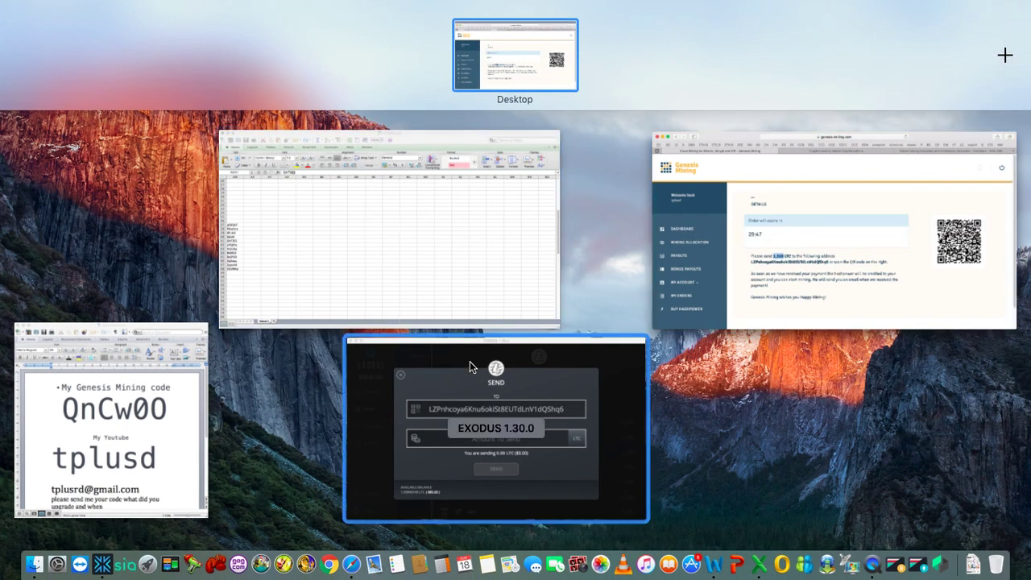
pyautogui.click(470, 360)
pyautogui.press('super+v')
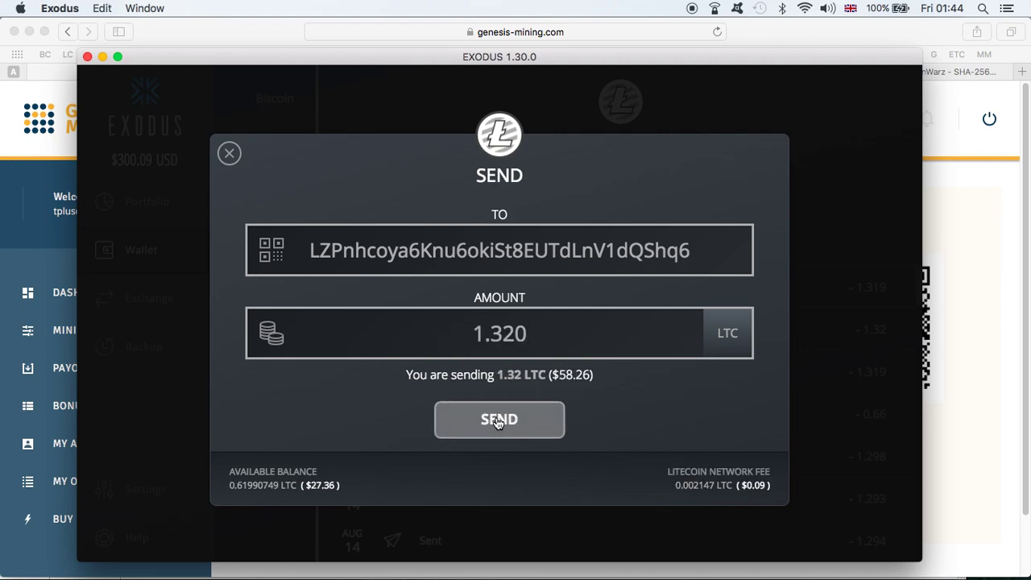
pyautogui.click(521, 418)
pyautogui.click(538, 411)
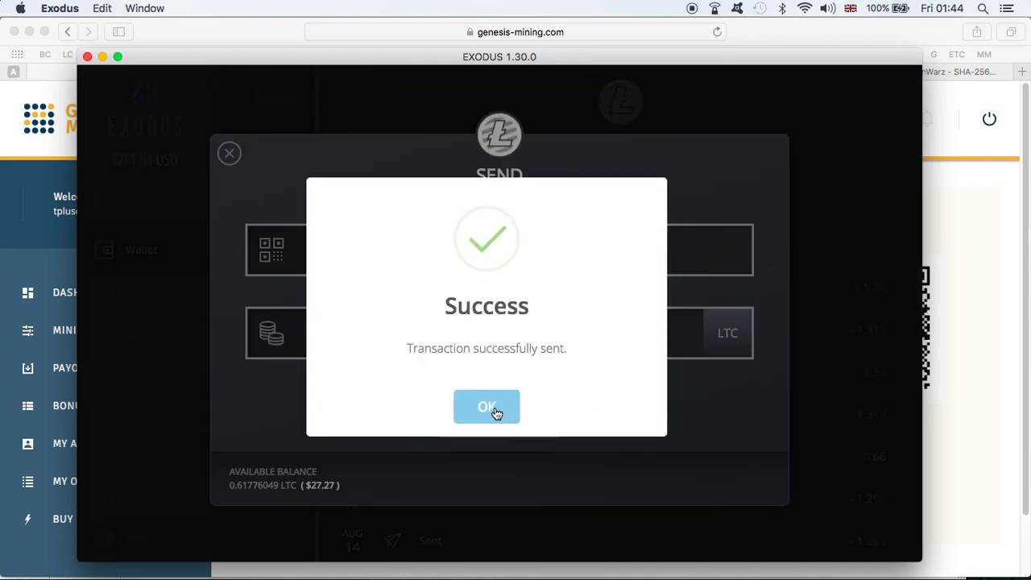
pyautogui.click(487, 409)
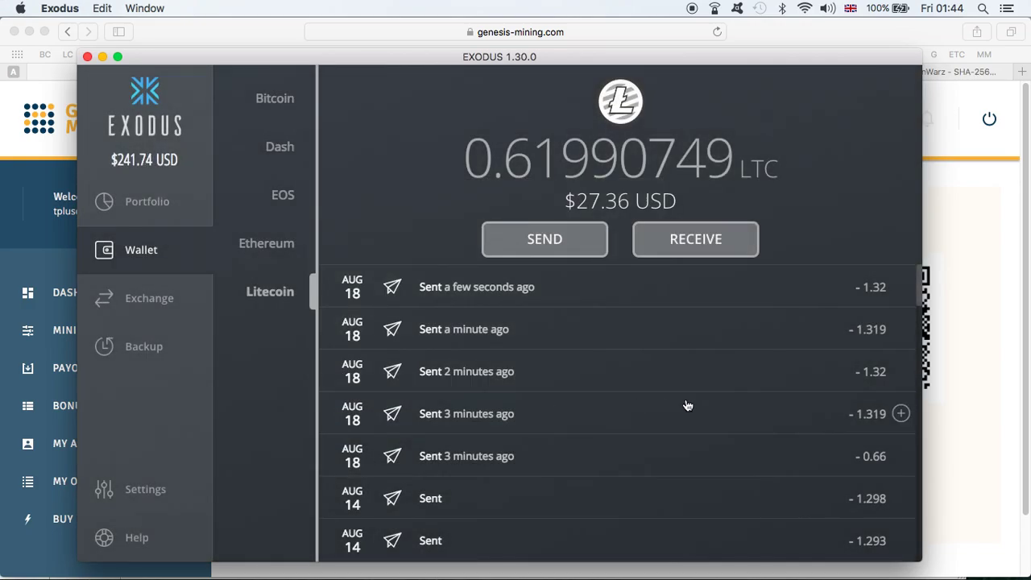
pyautogui.click(988, 348)
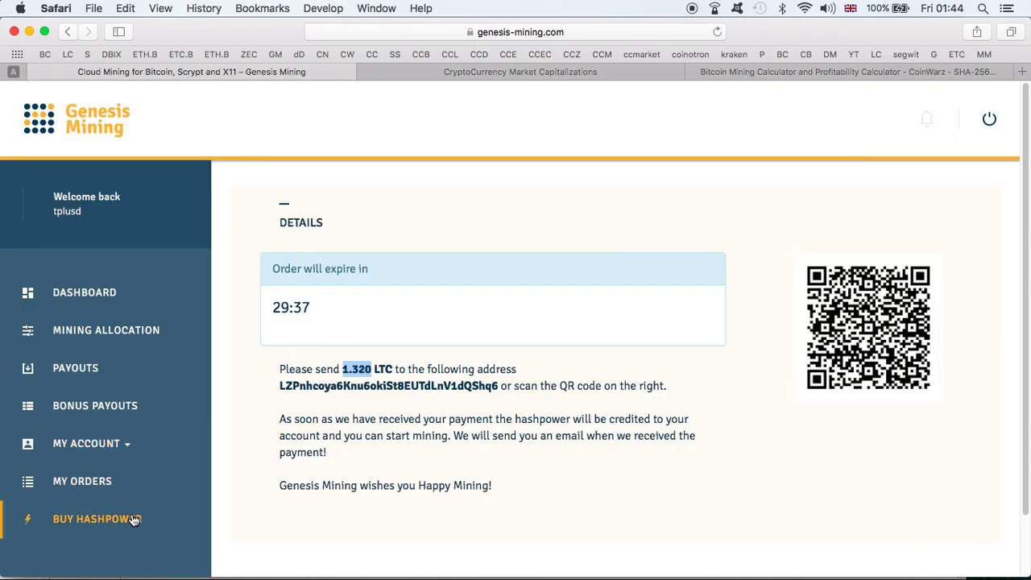
# - Copy the next unused promo code from the spreadsheet for the following order
pyautogui.hotkey('ctrl', 'Up')
pyautogui.click(456, 234)
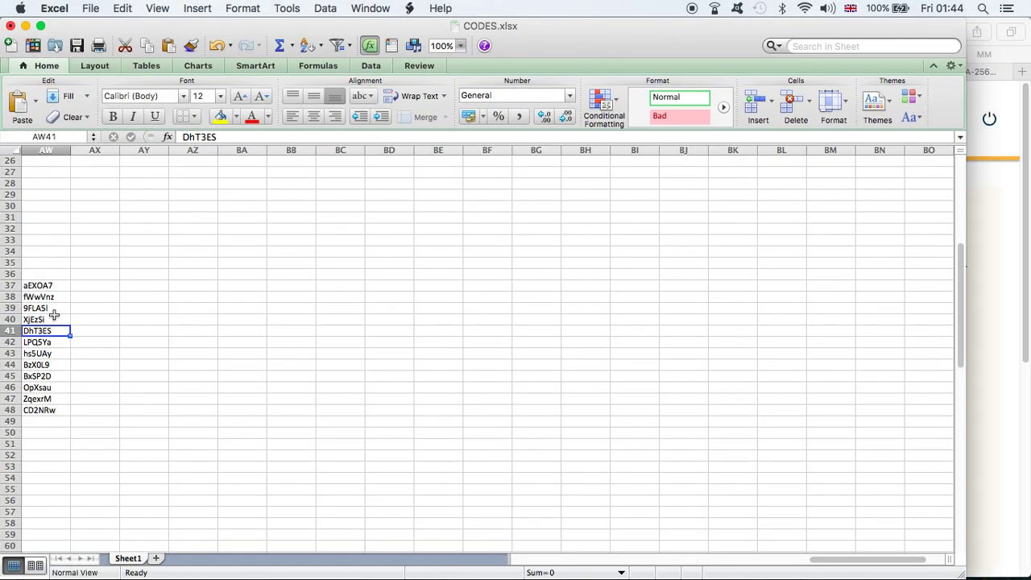
pyautogui.click(51, 344)
pyautogui.press('super+c')
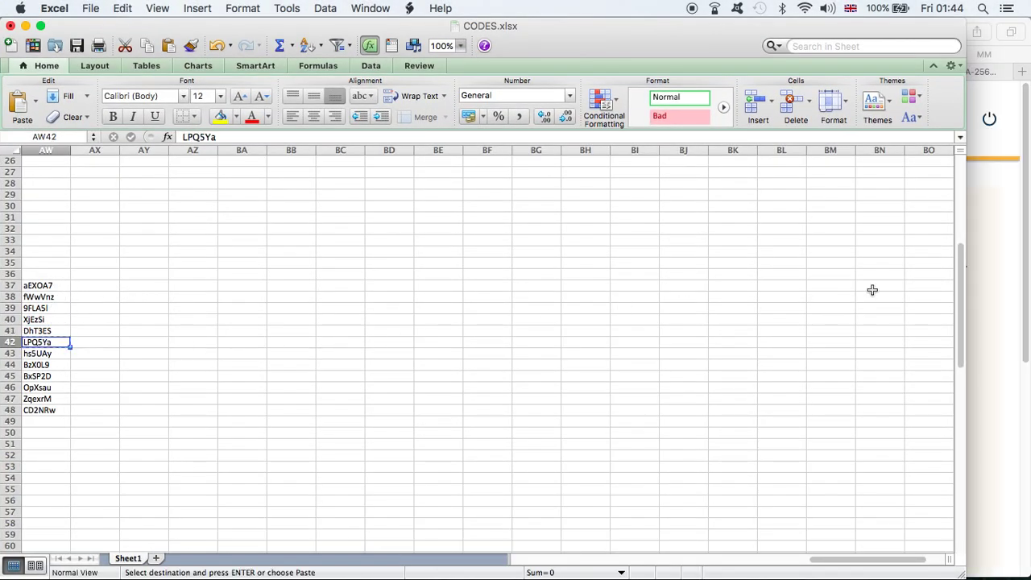
pyautogui.click(1012, 283)
# - Set Bitcoin hashpower to 0.4 TH/s and choose Dash as the payment type
pyautogui.click(306, 321)
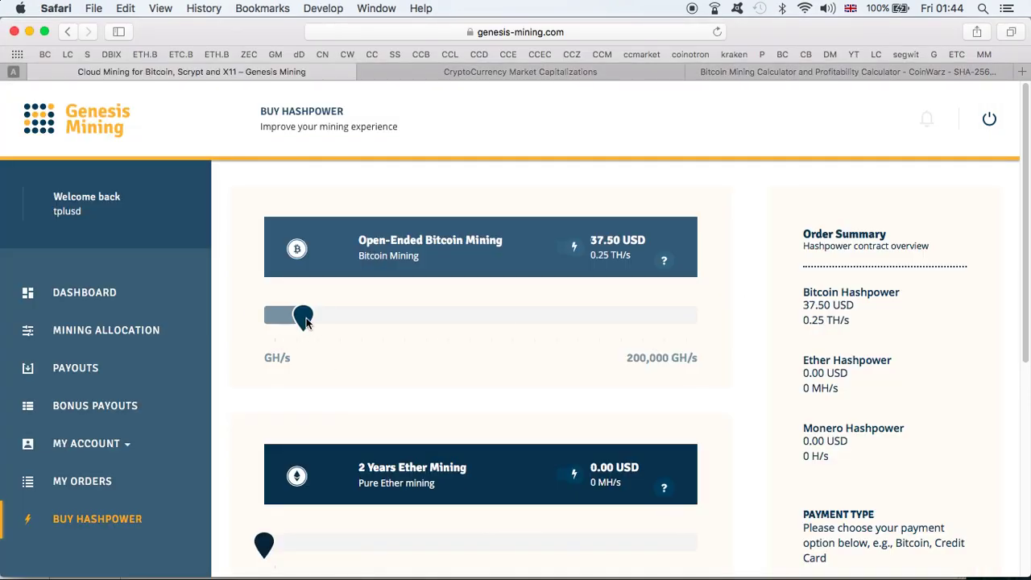
pyautogui.click(326, 320)
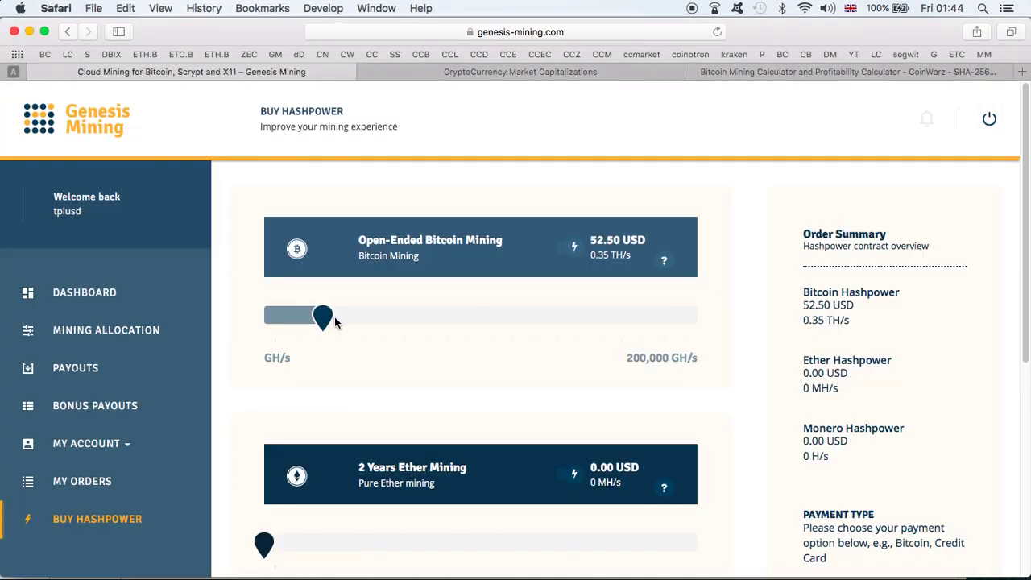
pyautogui.click(337, 318)
pyautogui.scroll(-3, 1027, 417)
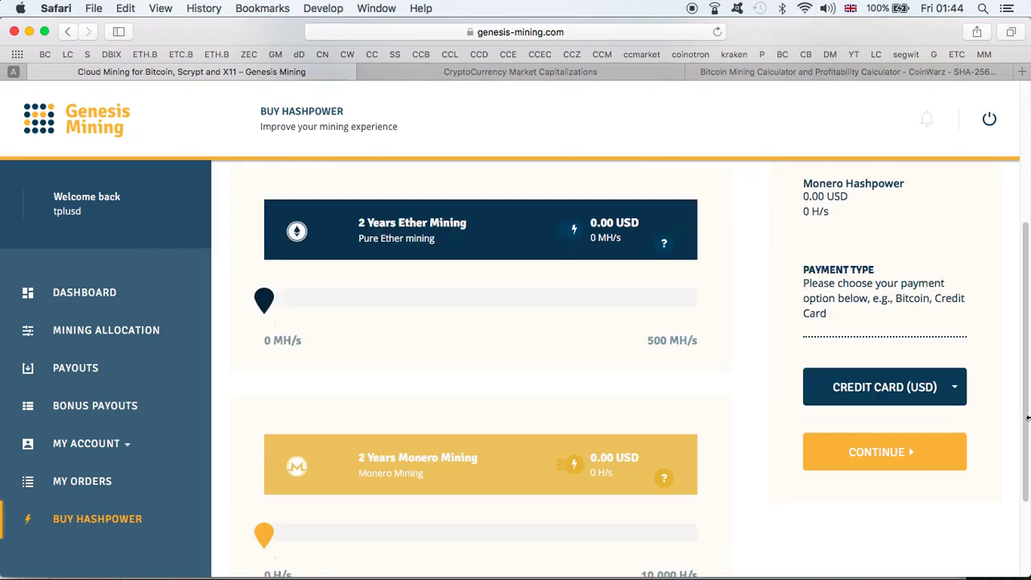
pyautogui.click(920, 395)
pyautogui.click(852, 480)
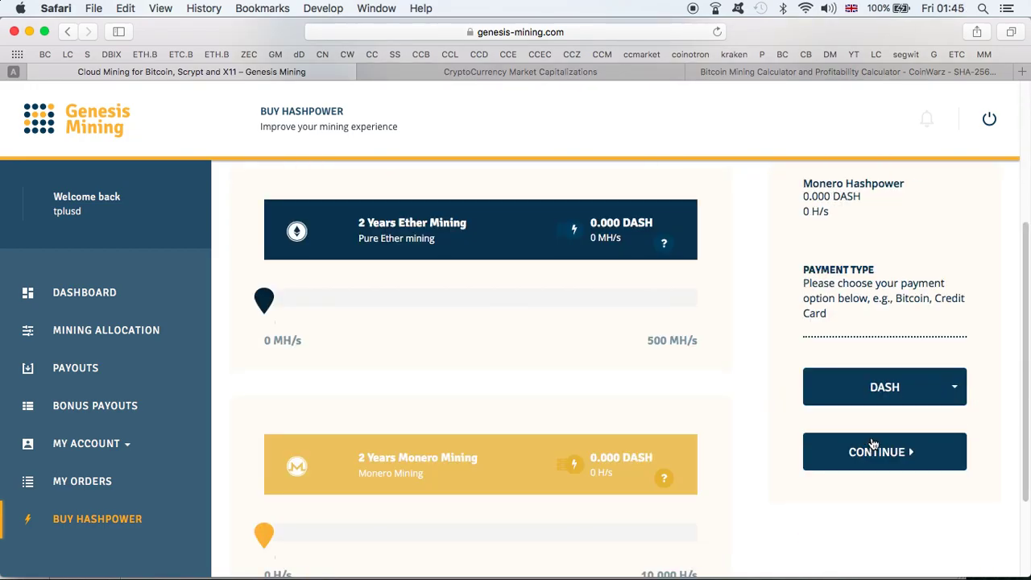
# - Switch the Exodus wallet to Dash and start a new Dash payment
pyautogui.hotkey('ctrl', 'Up')
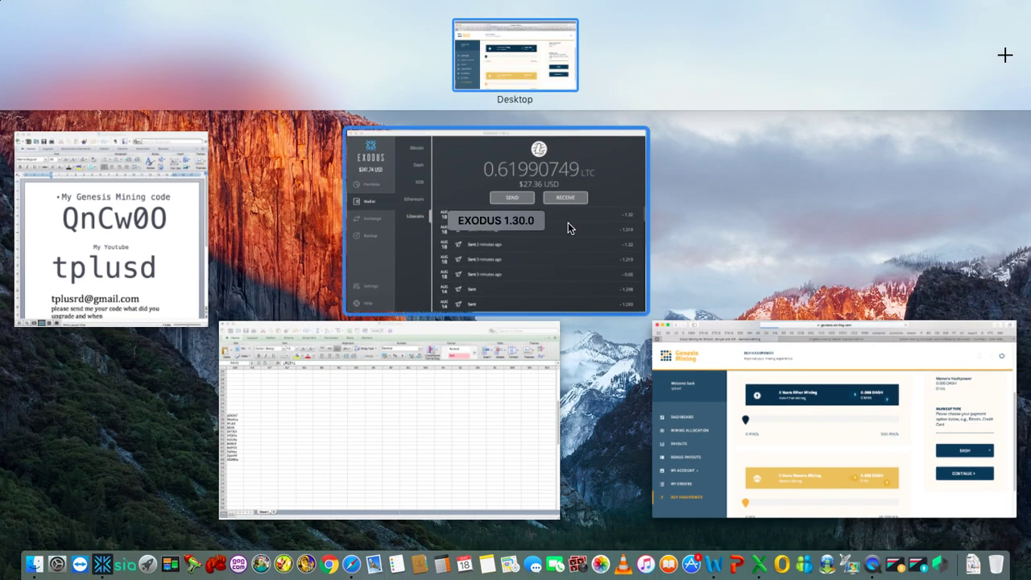
pyautogui.click(567, 223)
pyautogui.click(271, 153)
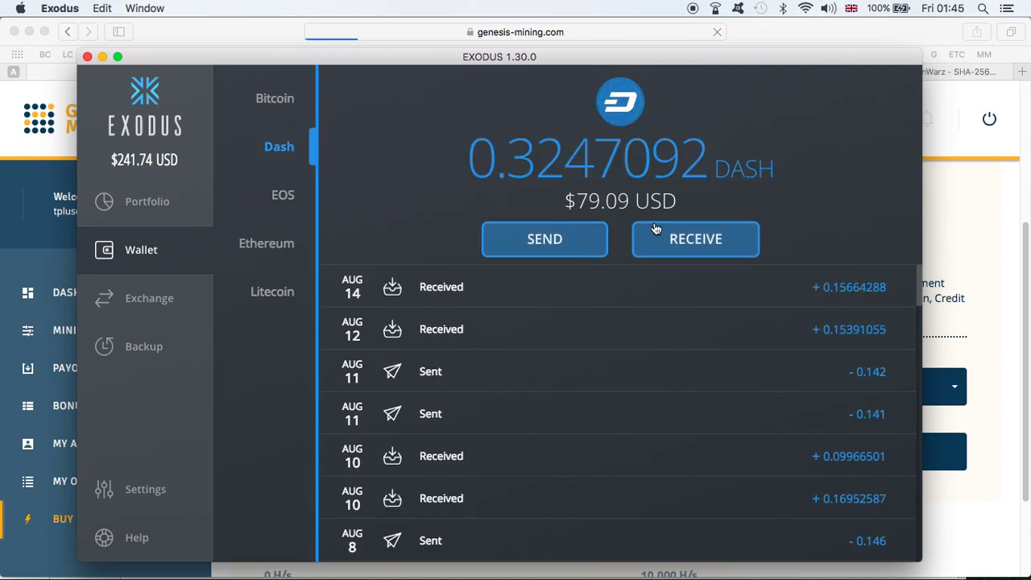
pyautogui.click(594, 242)
pyautogui.click(970, 279)
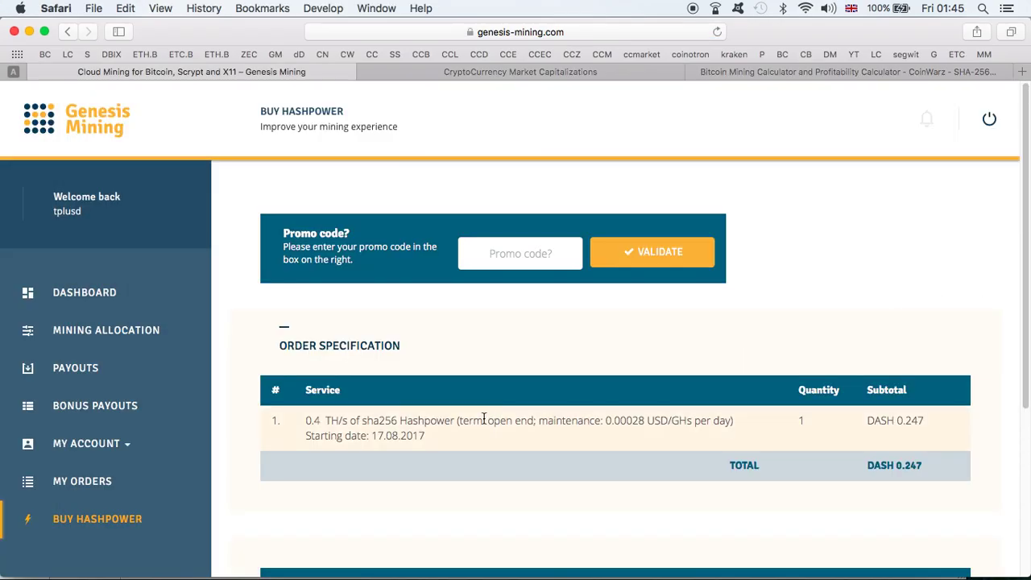
# - Apply the promo code for 3% off, accept the terms and confirm the order
pyautogui.click(566, 249)
pyautogui.press('super+v')
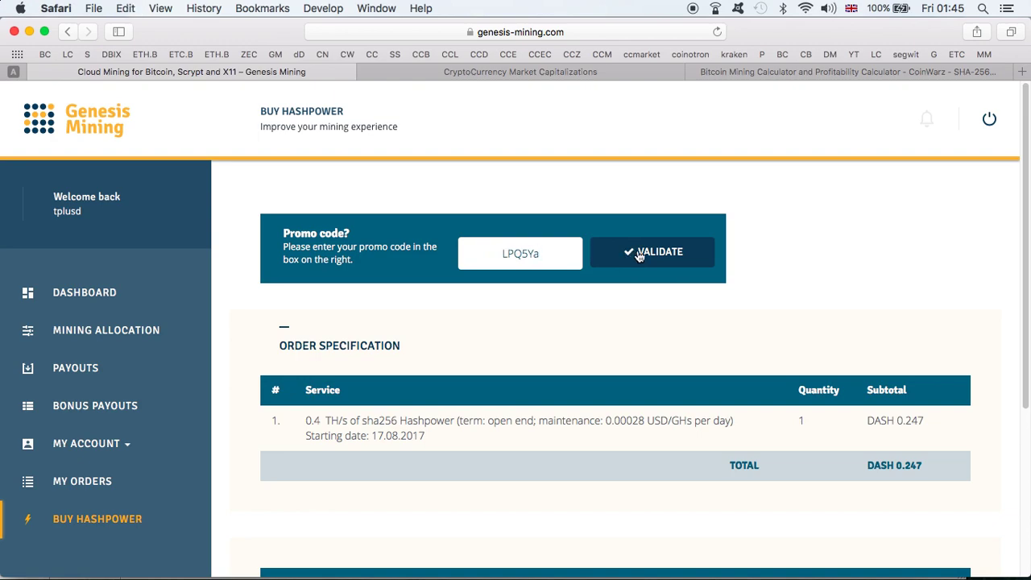
pyautogui.click(635, 255)
pyautogui.scroll(-5, 780, 299)
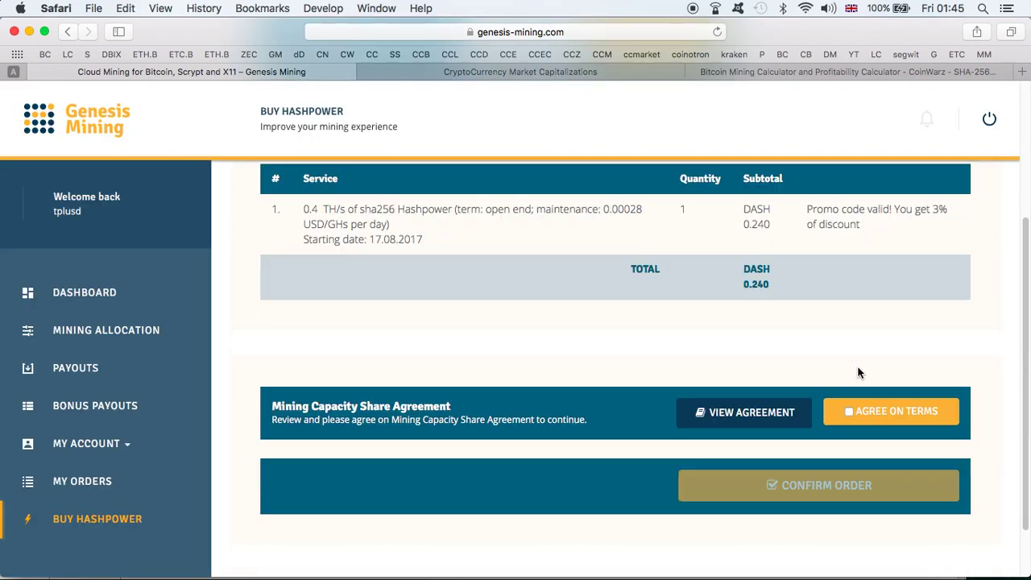
pyautogui.click(850, 417)
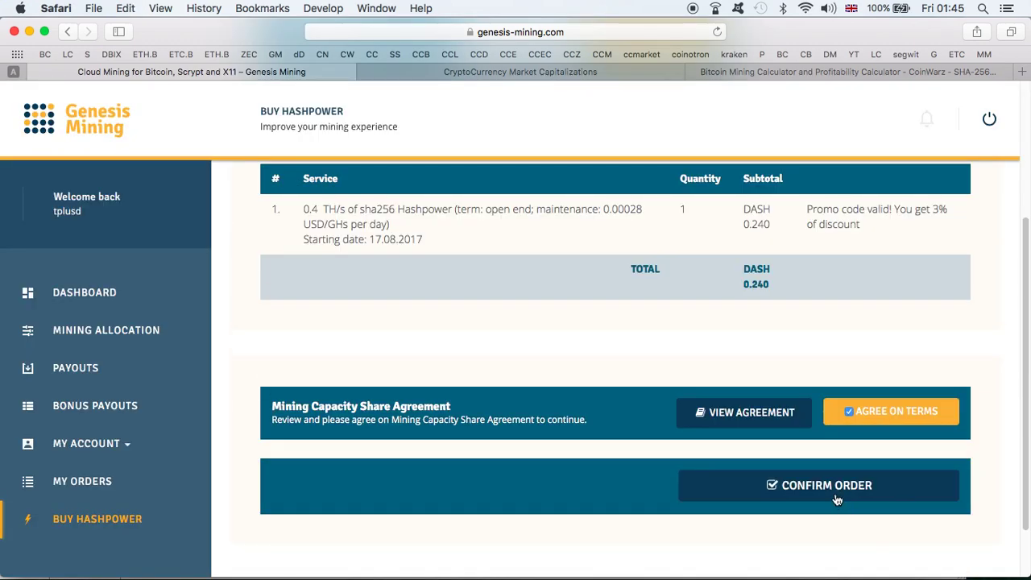
pyautogui.click(834, 493)
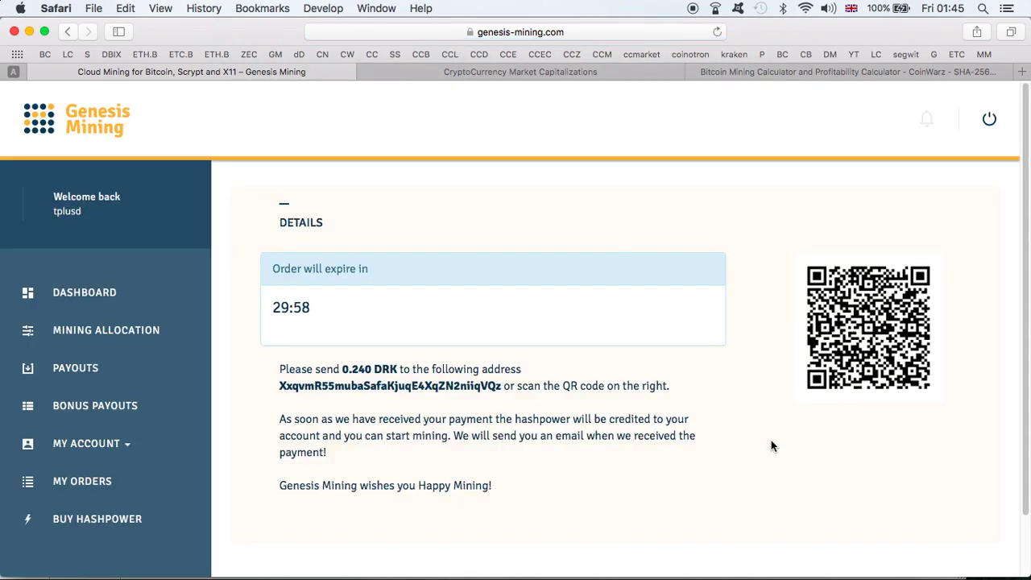
# - Paste the order's payment address into the Exodus Dash send form as recipient
pyautogui.doubleClick(475, 381)
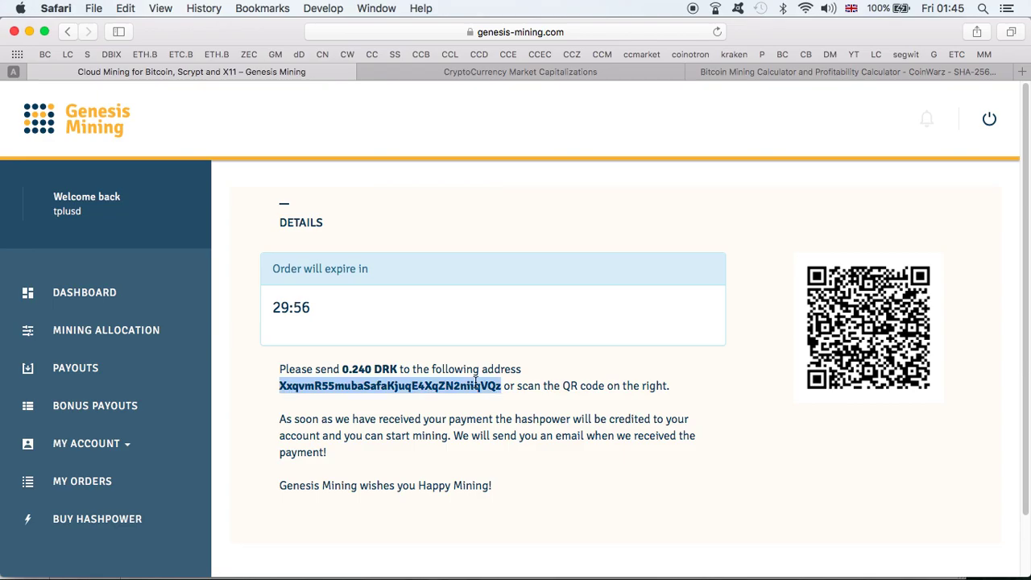
pyautogui.hotkey('ctrl', 'Up')
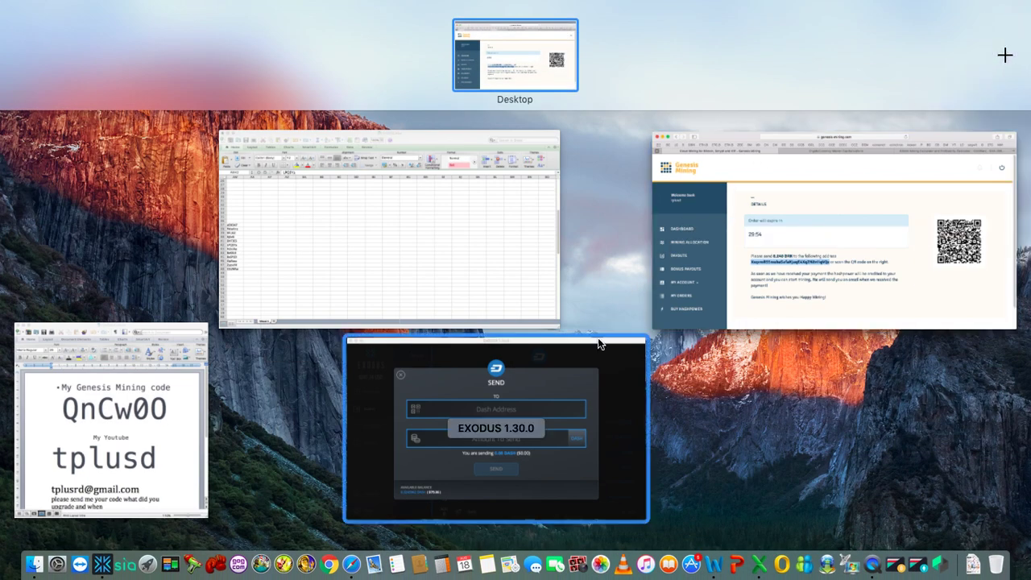
pyautogui.click(591, 374)
pyautogui.press('super+v')
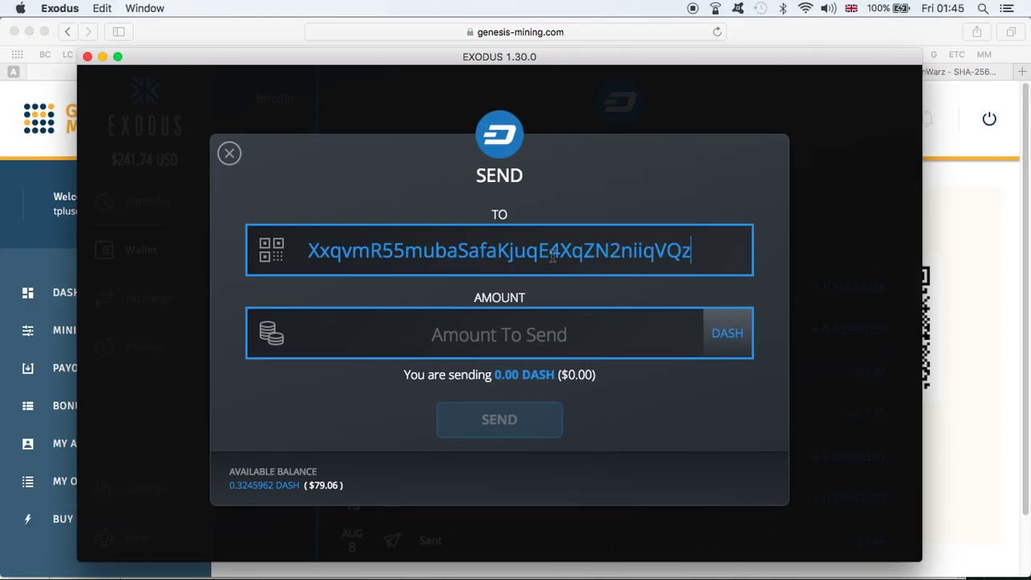
pyautogui.click(962, 266)
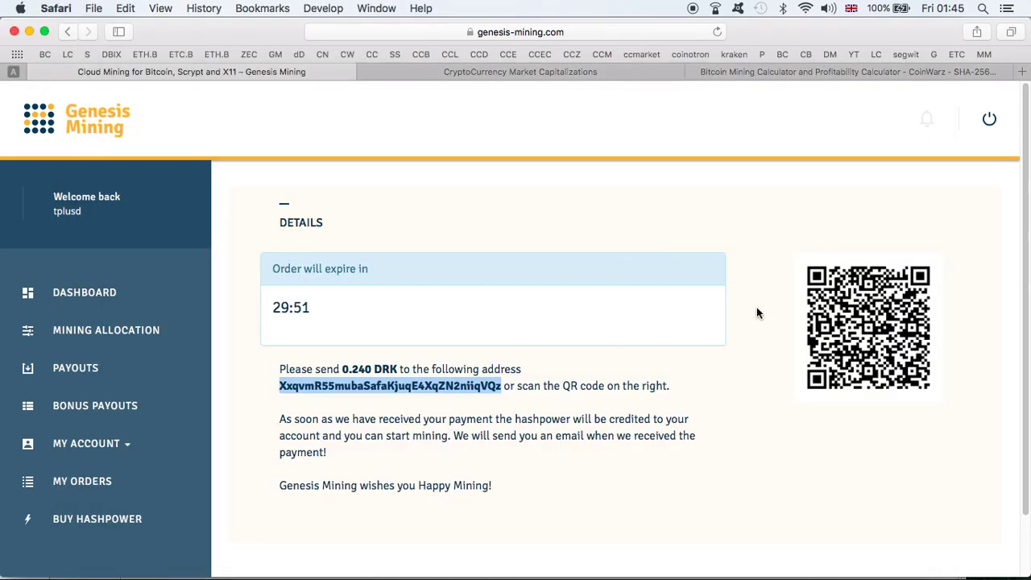
# - Send 0.240 DASH ($58.45), leaving 0.0844482 DASH in the wallet
pyautogui.doubleClick(355, 370)
pyautogui.hotkey('ctrl', 'Up')
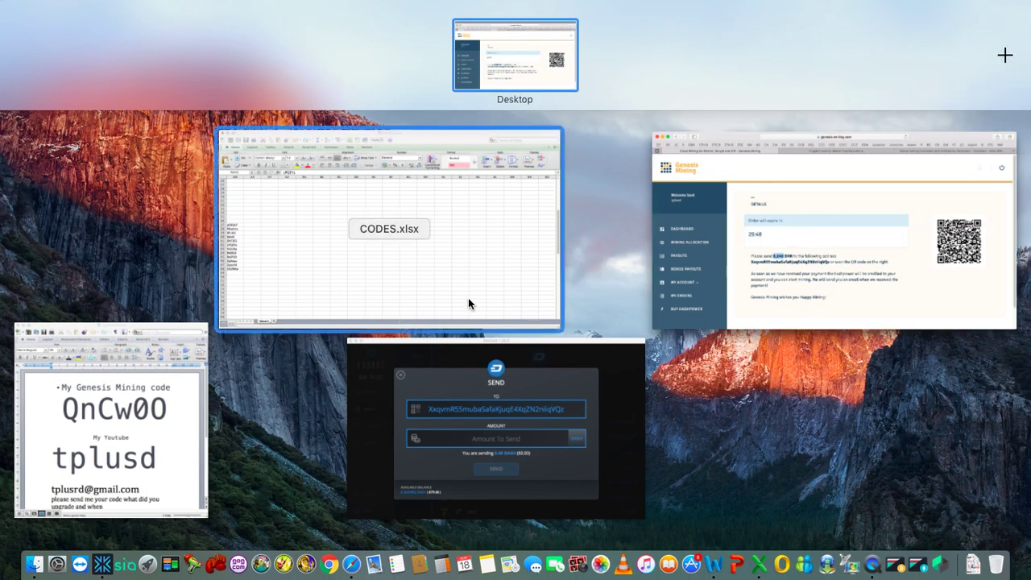
pyautogui.click(491, 394)
pyautogui.click(506, 335)
pyautogui.press('super+v')
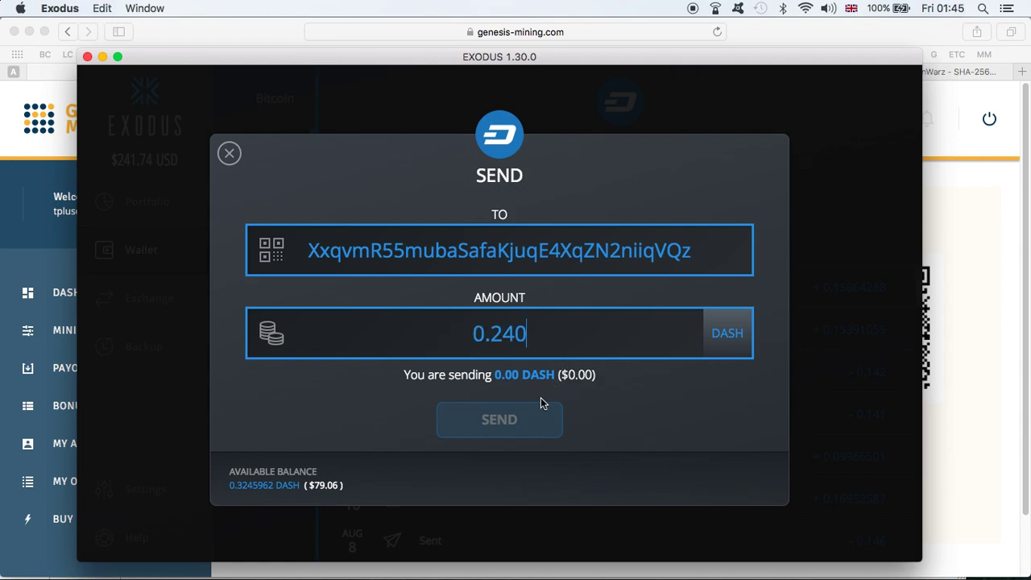
pyautogui.click(550, 415)
pyautogui.click(550, 402)
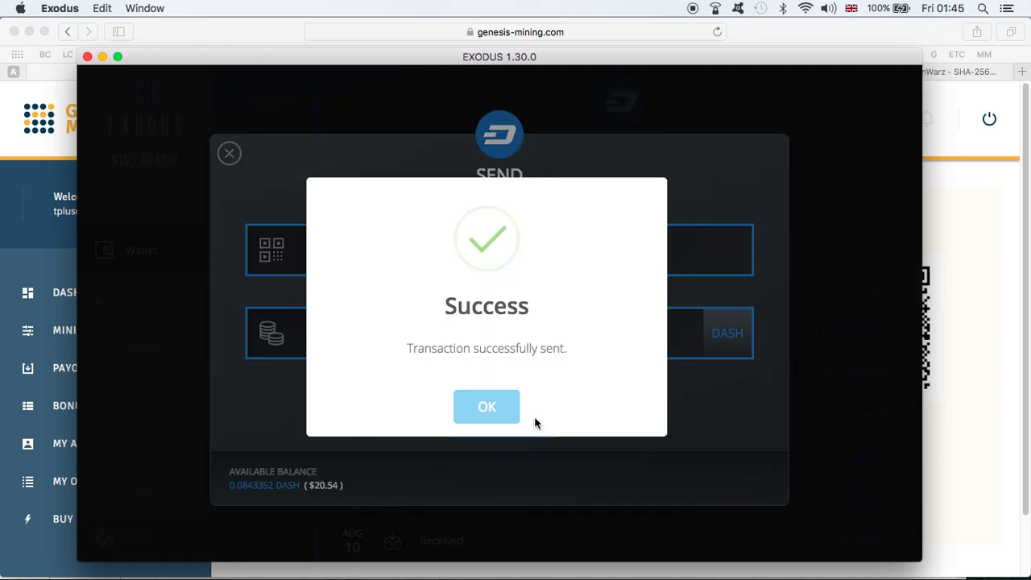
pyautogui.click(501, 412)
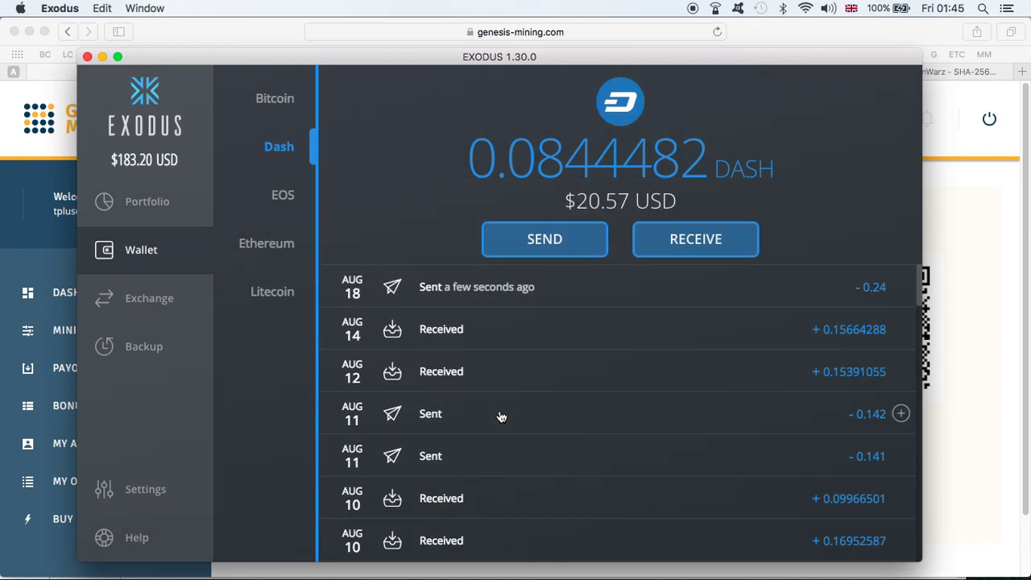
pyautogui.click(954, 326)
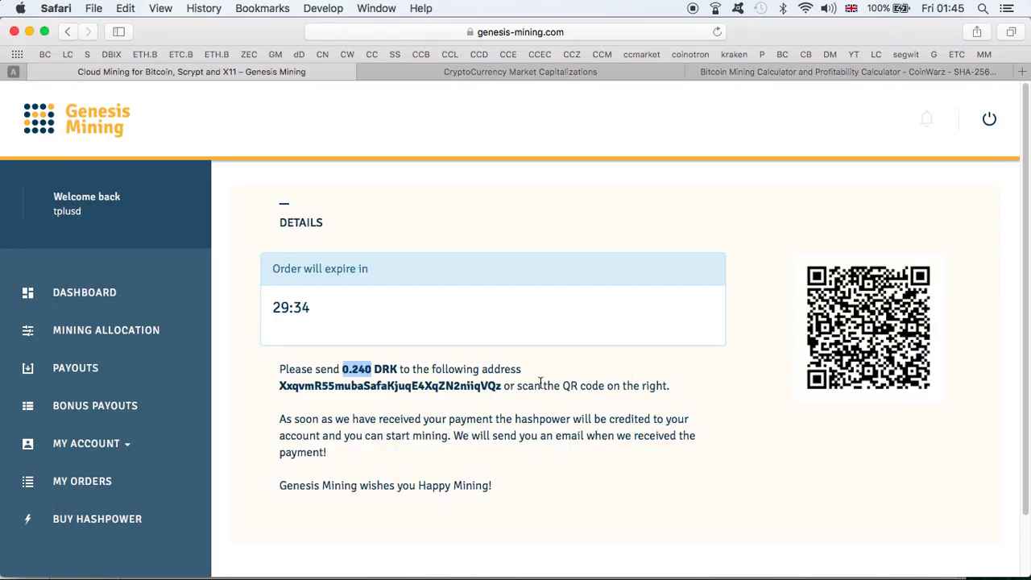
# - Browse the dashboard and Payouts table, then return to Buy Hashpower with all hashpower at 0.00 USD
pyautogui.click(90, 296)
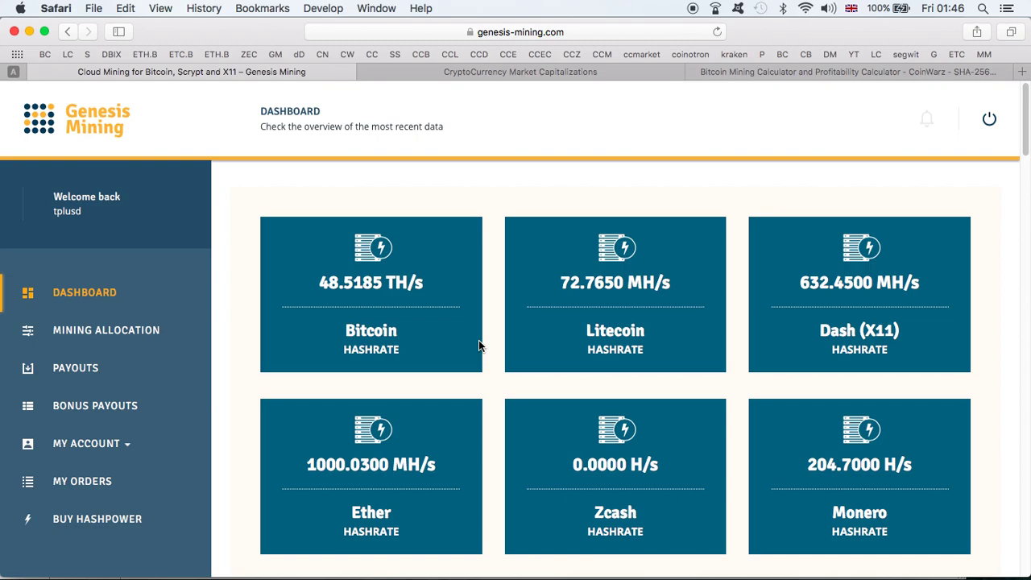
pyautogui.click(73, 368)
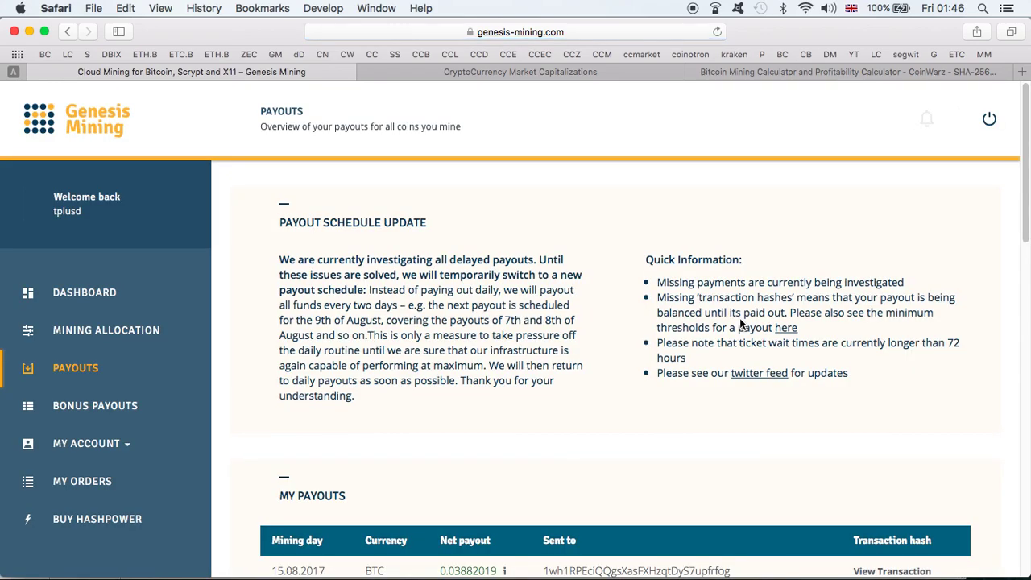
pyautogui.scroll(-5, 741, 324)
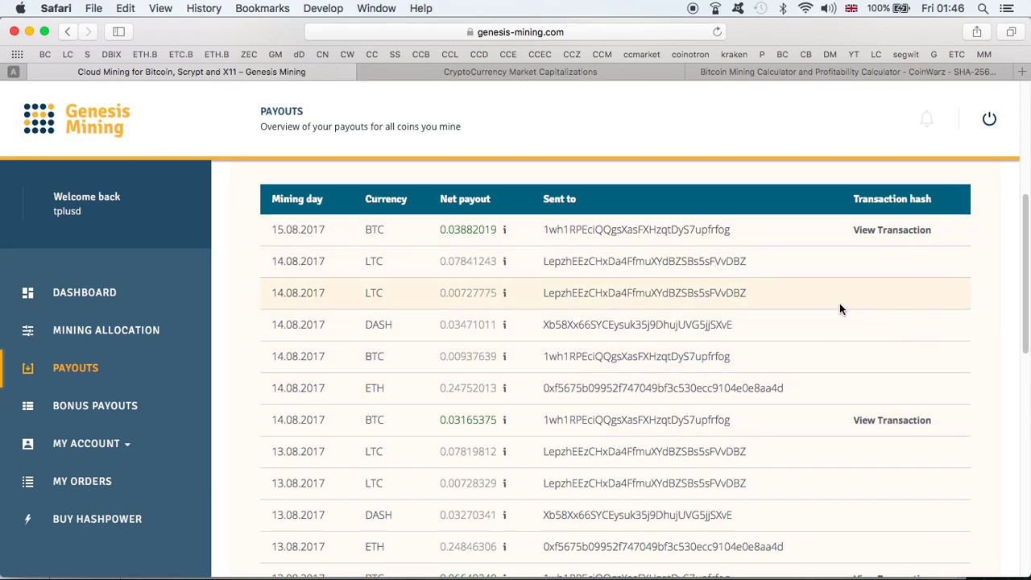
pyautogui.scroll(1, 839, 304)
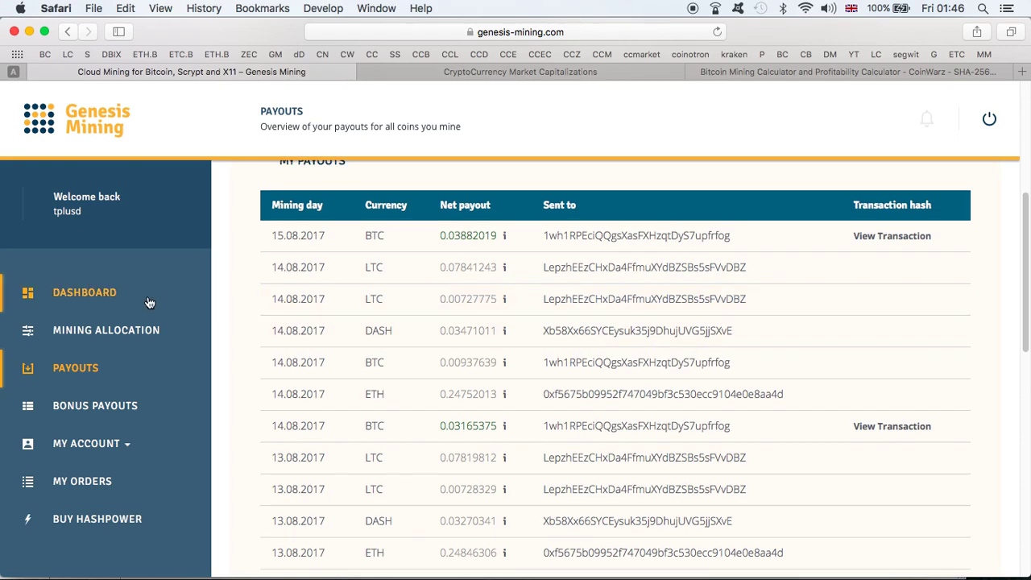
pyautogui.click(108, 295)
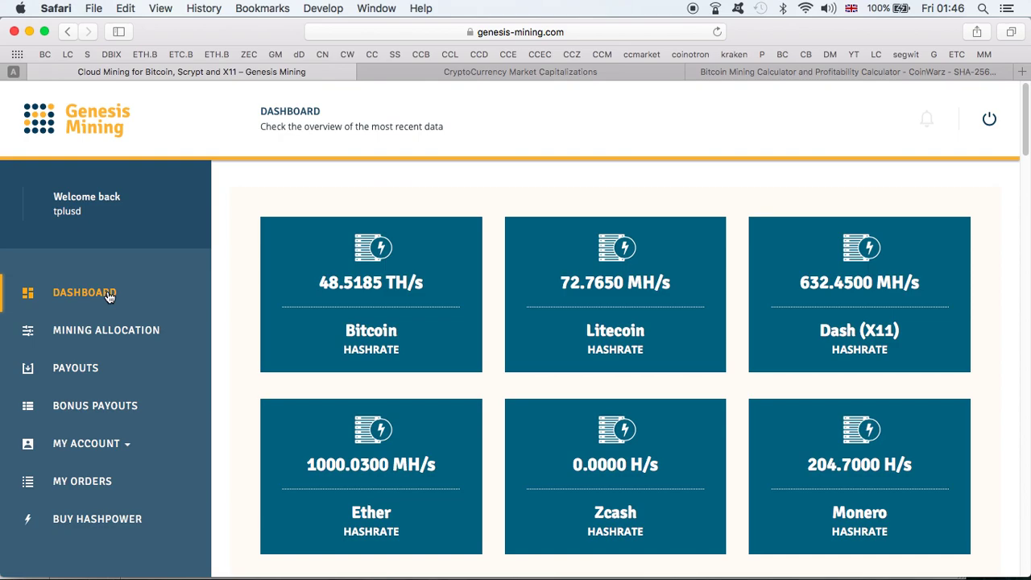
pyautogui.click(125, 517)
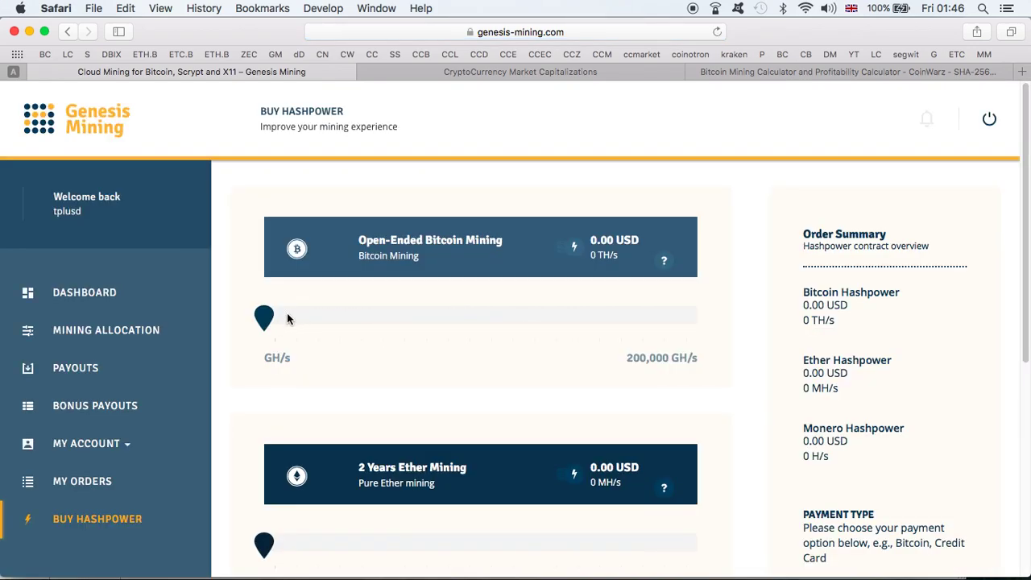
# - Drag Bitcoin hashpower to 40 TH/s (5,200.00 USD), check the Word notes, then view CoinMarketCap
pyautogui.moveTo(258, 319); pyautogui.dragTo(654, 337)
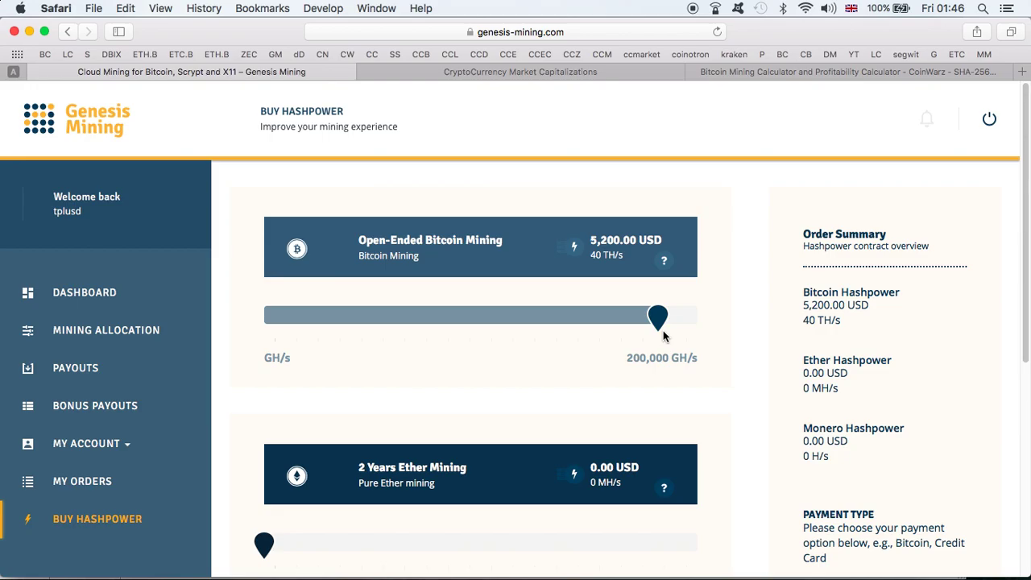
pyautogui.hotkey('ctrl', 'Up')
pyautogui.click(183, 373)
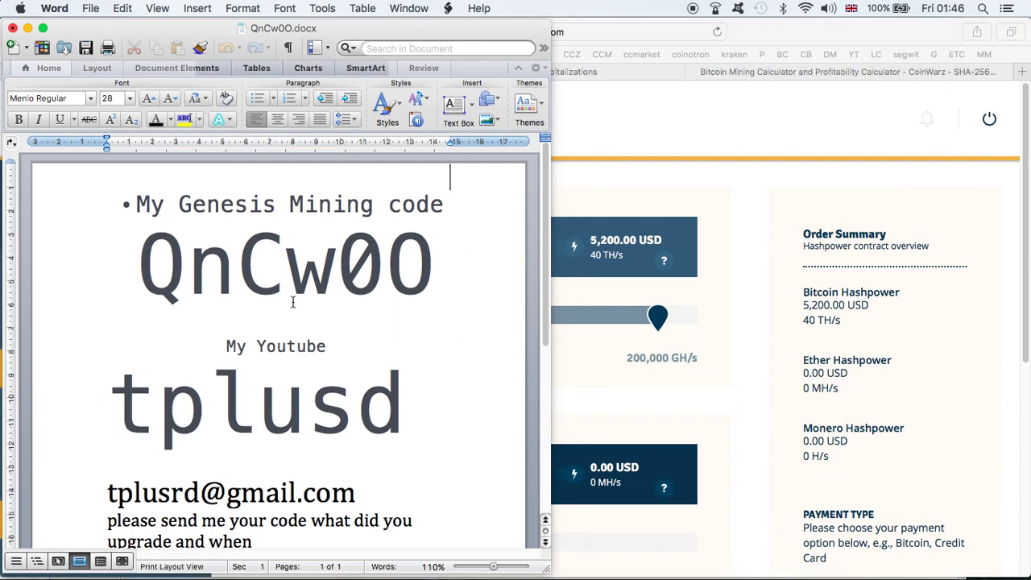
pyautogui.click(719, 228)
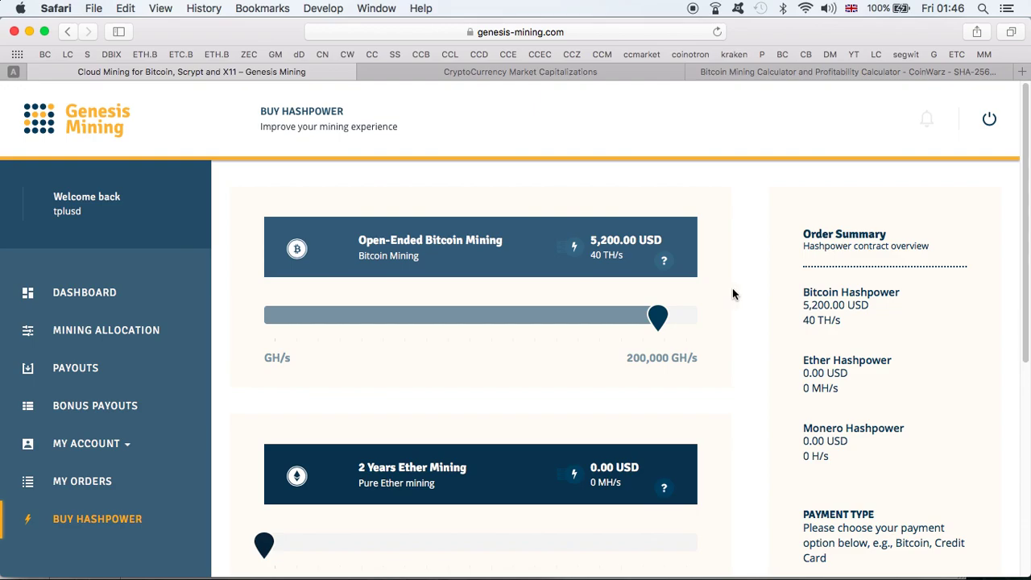
pyautogui.click(626, 71)
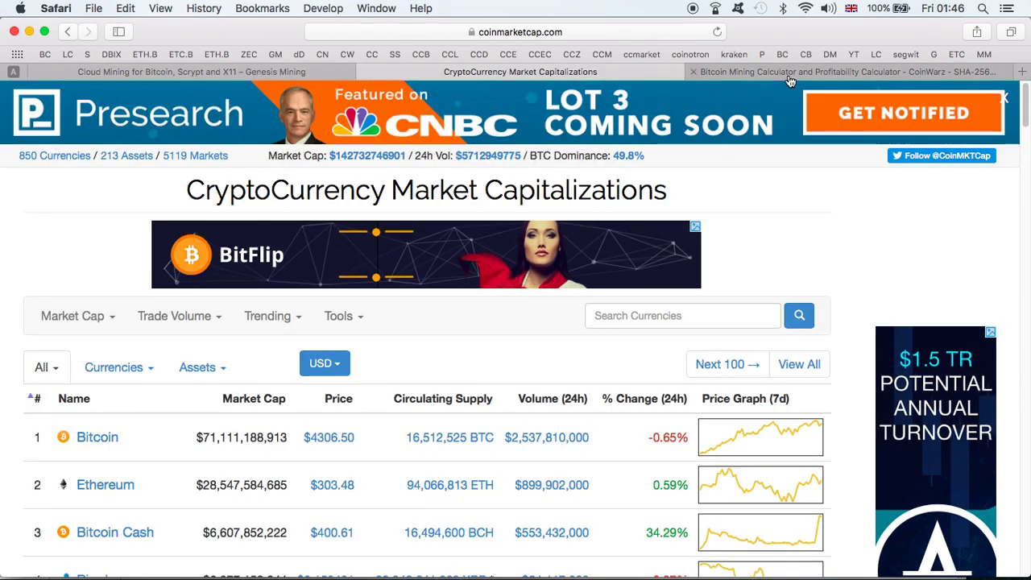
# - View the CoinWarz Bitcoin calculator holding 40000 GH/s, 31% pool fees and 5044 USD hardware cost
pyautogui.click(789, 71)
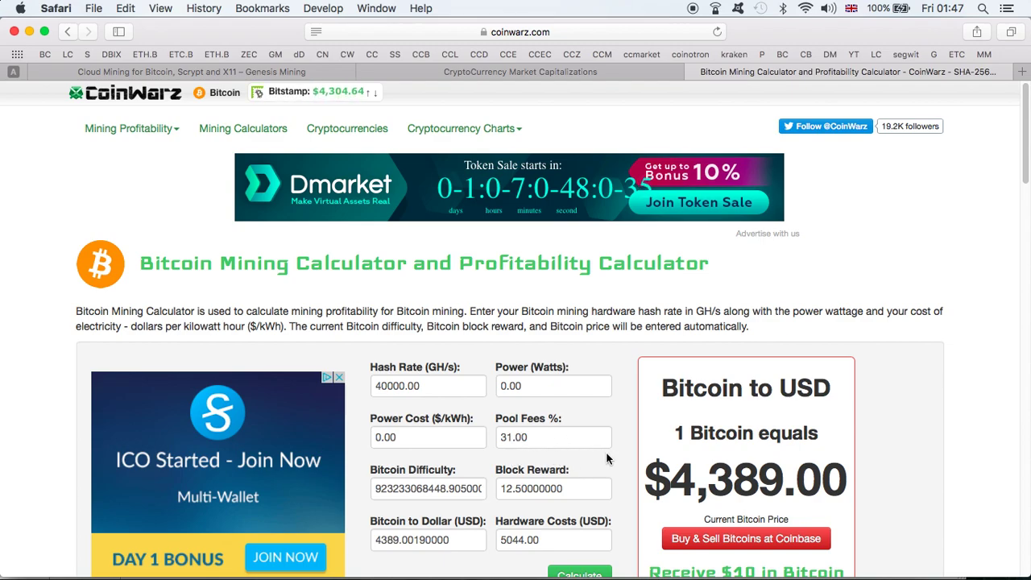
pyautogui.scroll(-2, 612, 492)
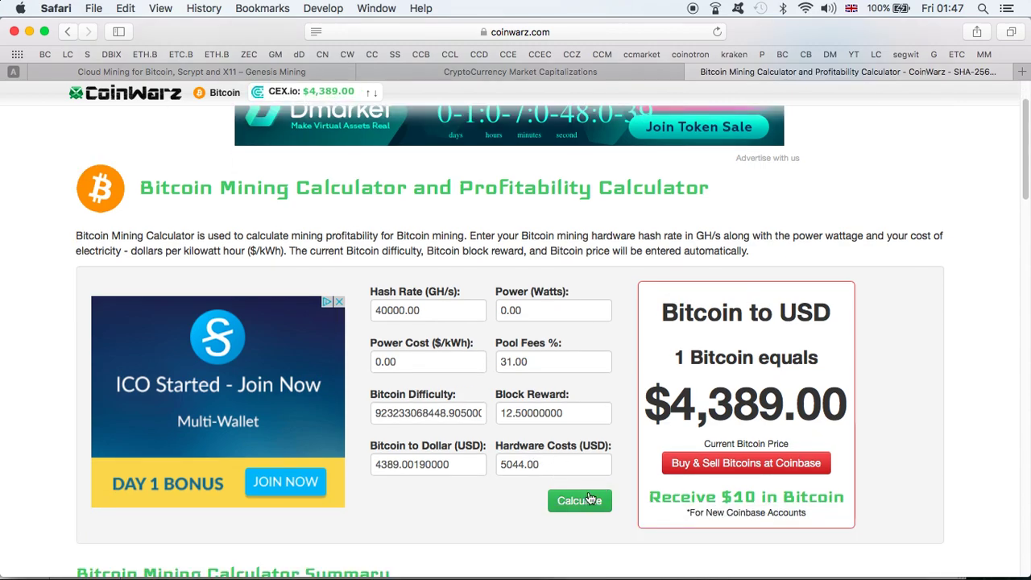
# - Calculate 40000 GH/s earnings: $32.99 daily, $989.80 monthly, $12,042.60 annual profit
pyautogui.click(587, 501)
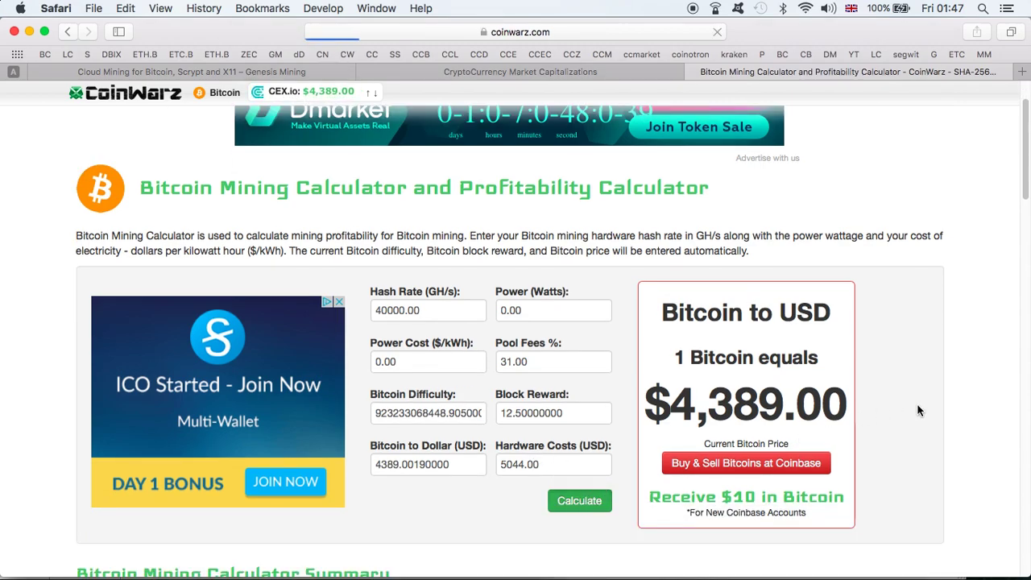
pyautogui.scroll(-5, 918, 410)
pyautogui.scroll(-5, 918, 410)
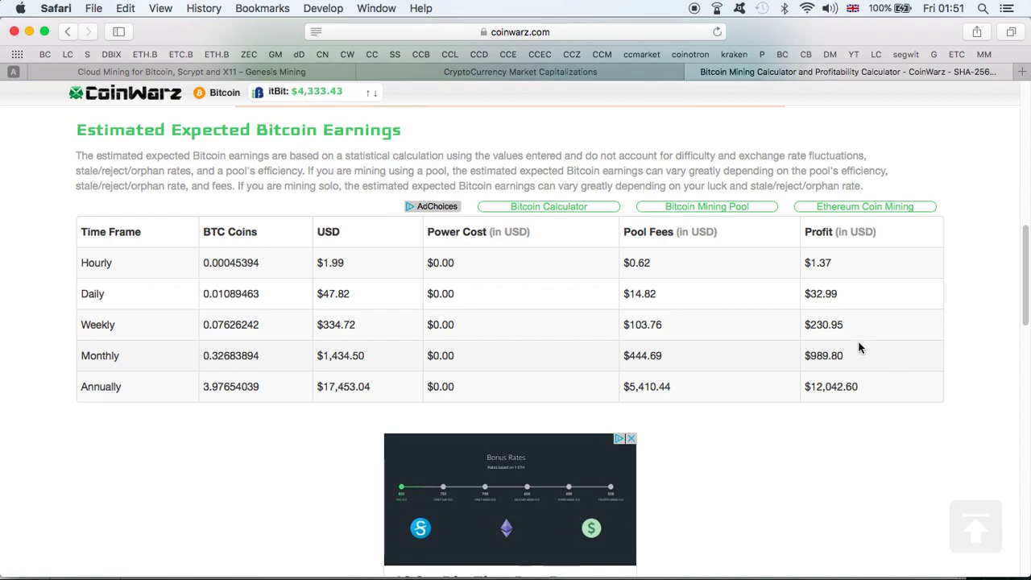
# - Return to the CoinWarz tab and scroll up to the 40000 GH/s calculator inputs
pyautogui.hotkey('ctrl', 'shift', 'Tab')
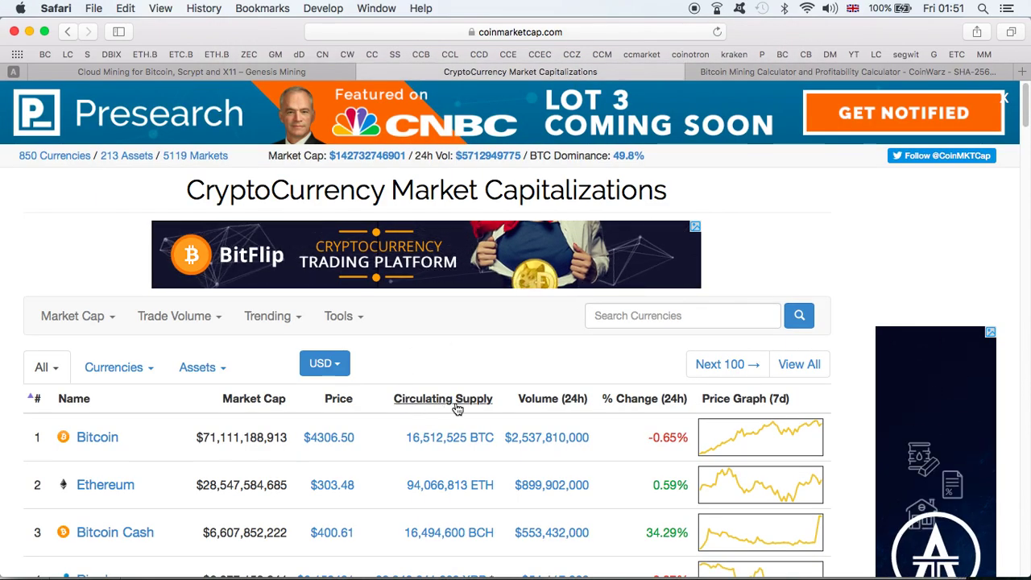
pyautogui.click(760, 70)
pyautogui.scroll(5, 930, 346)
pyautogui.scroll(5, 931, 354)
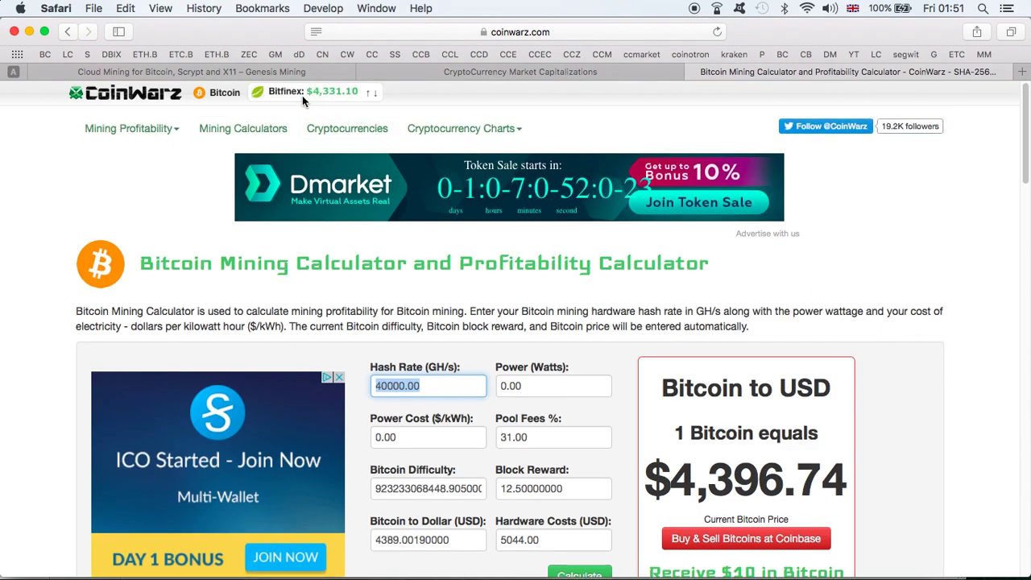
# - Return to the Genesis Mining account, showing Open-Ended Bitcoin Mining at 40 TH/s for 5,200.00 USD
pyautogui.click(273, 72)
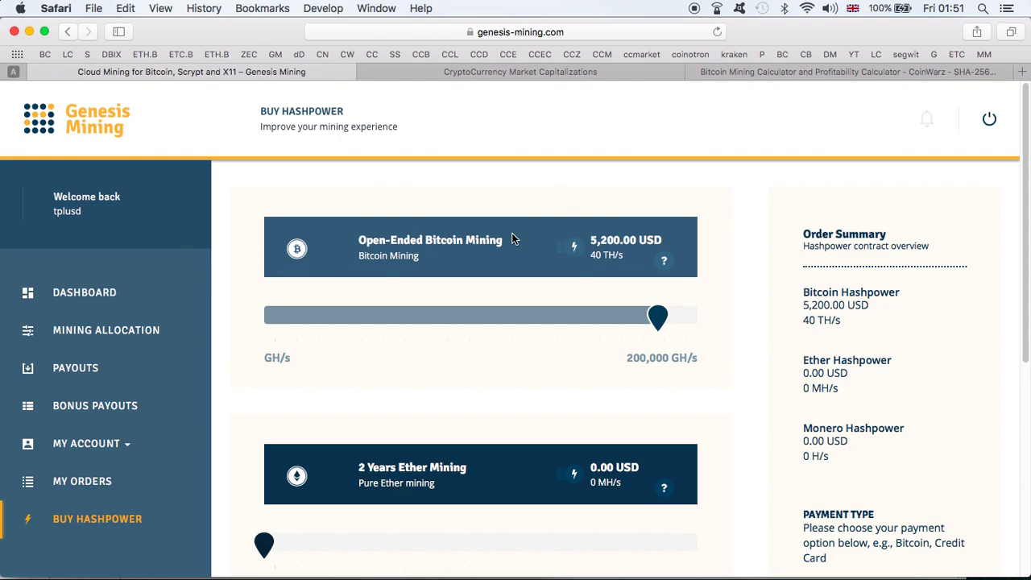